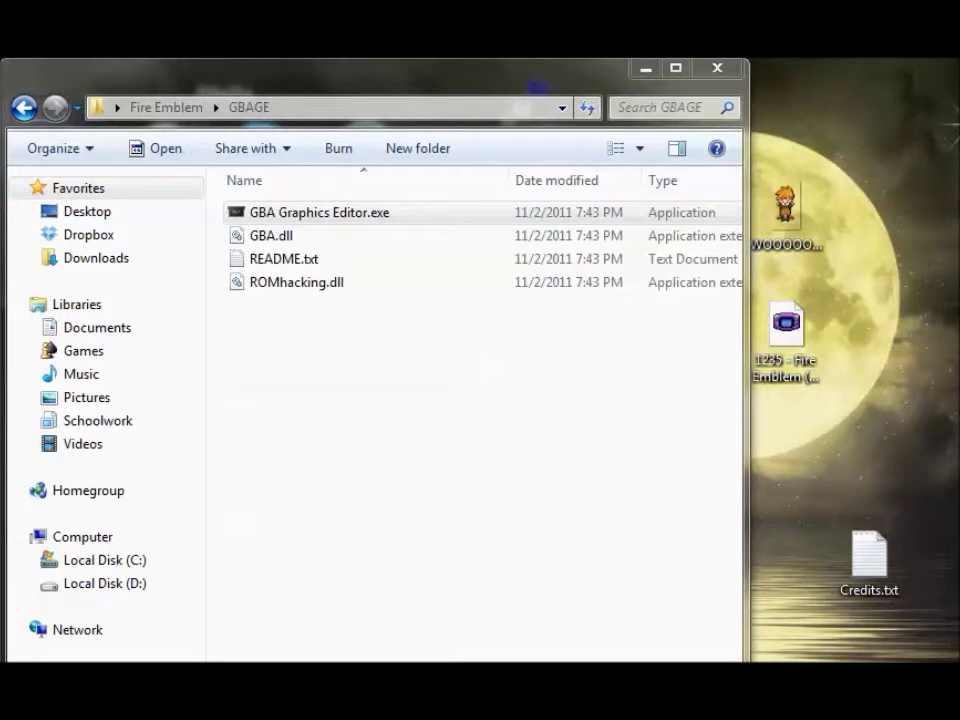
# - Start GBA Graphics Editor.exe from the GBAGE folder
pyautogui.click(463, 499)
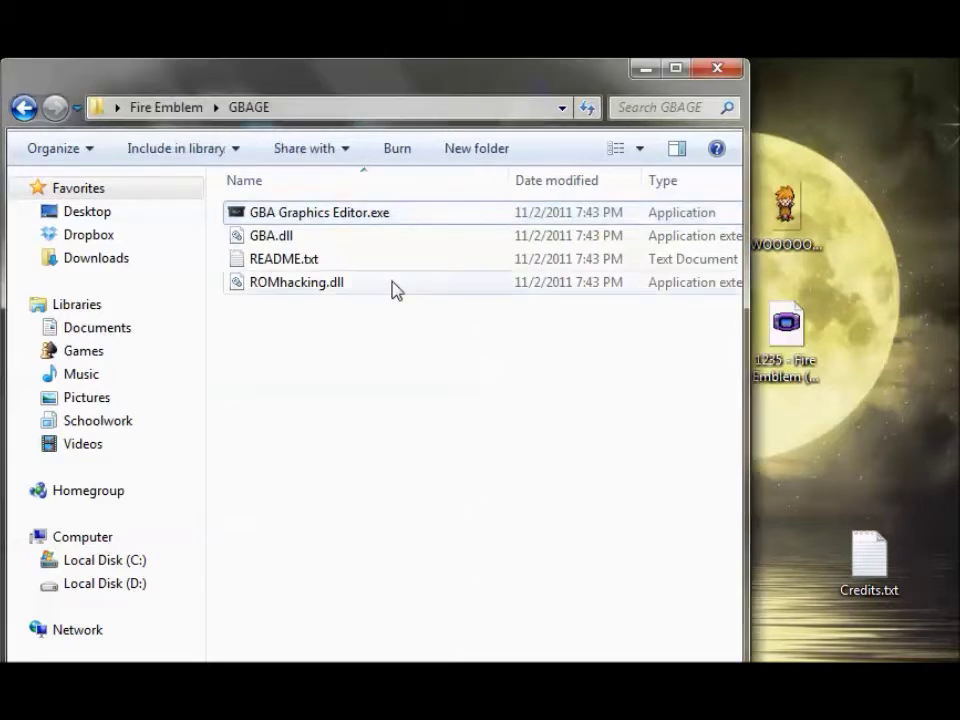
pyautogui.click(394, 229)
pyautogui.doubleClick(394, 229)
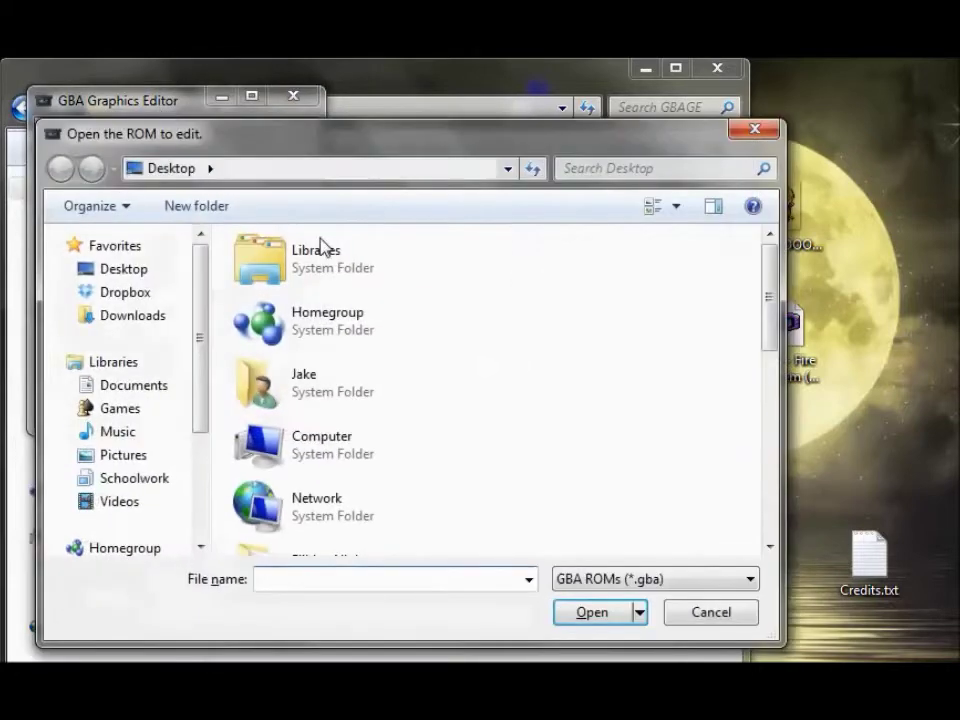
# - Open the 1235 Fire Emblem ROM in the editor
pyautogui.click(774, 442)
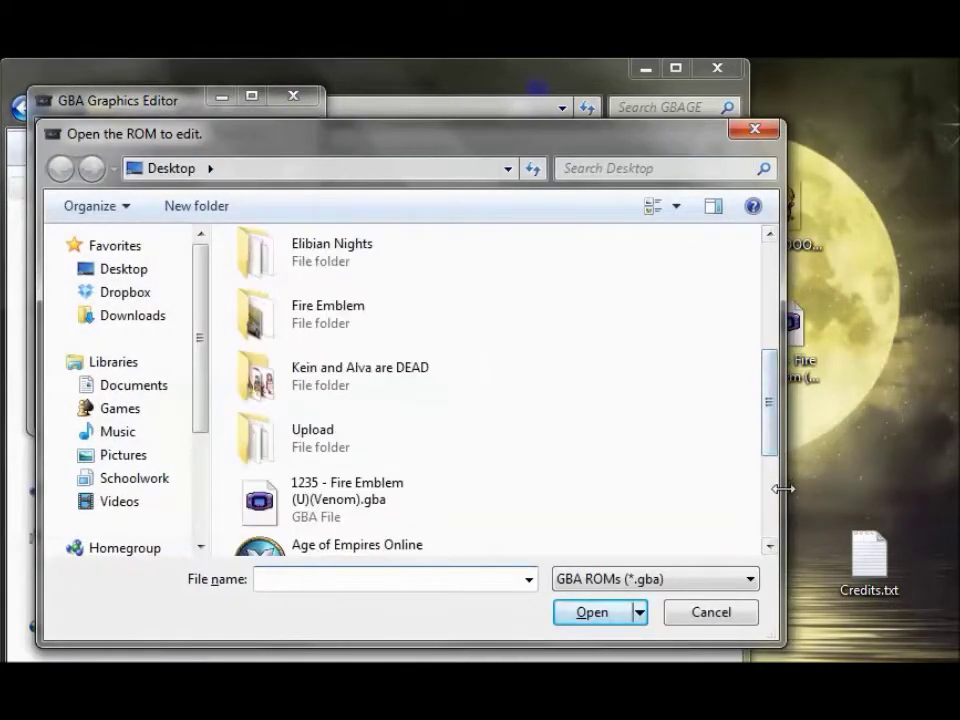
pyautogui.click(351, 492)
pyautogui.doubleClick(351, 492)
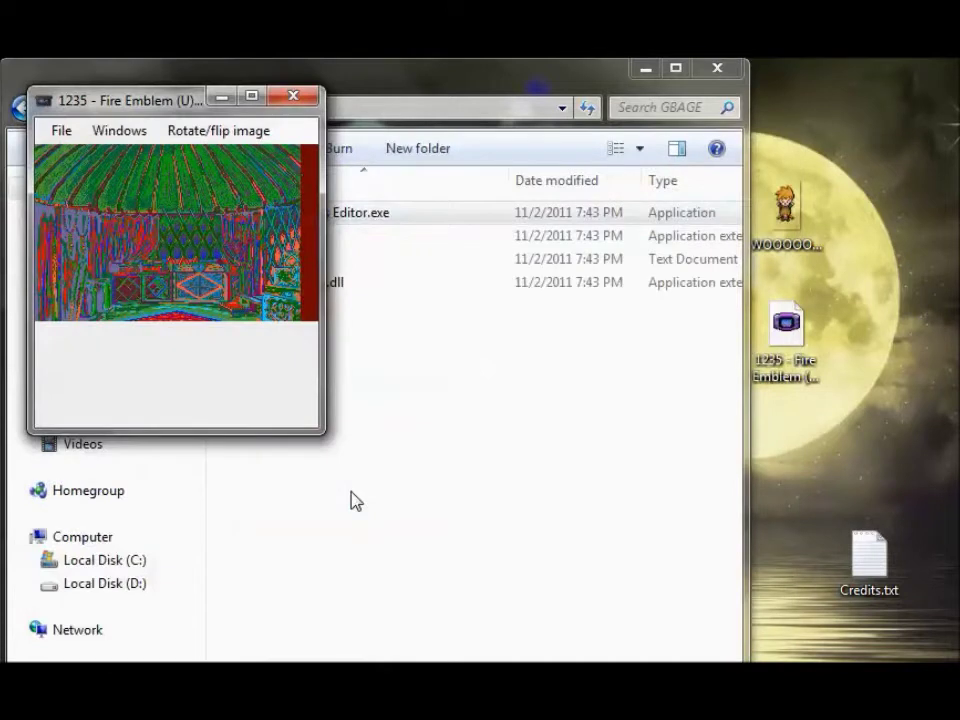
# - Show the Image Control and Palette Control panels side by side
pyautogui.click(119, 130)
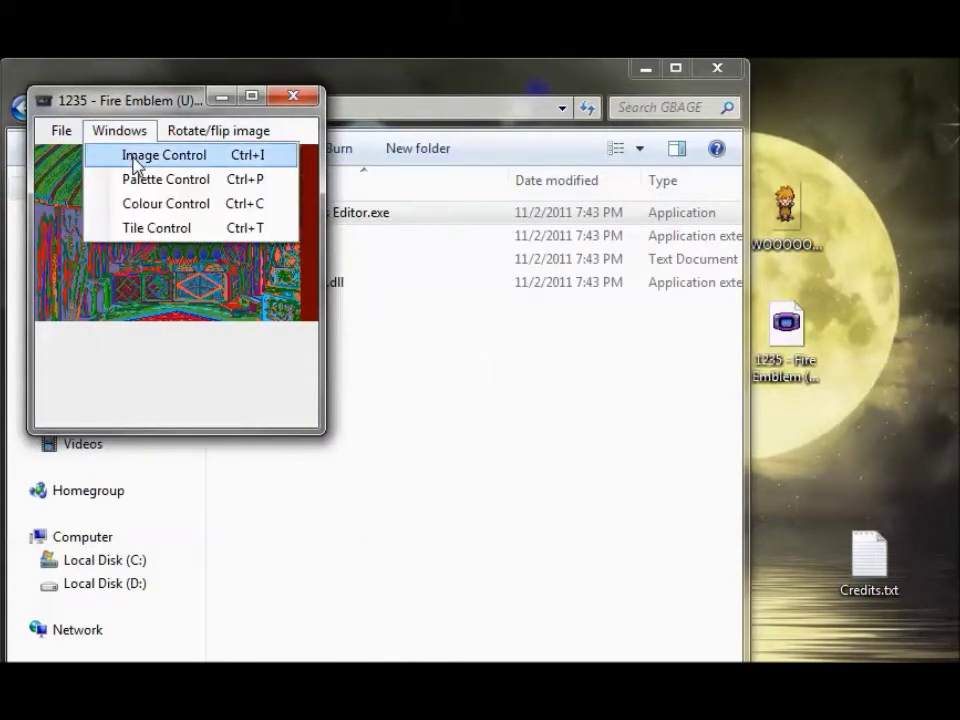
pyautogui.click(134, 158)
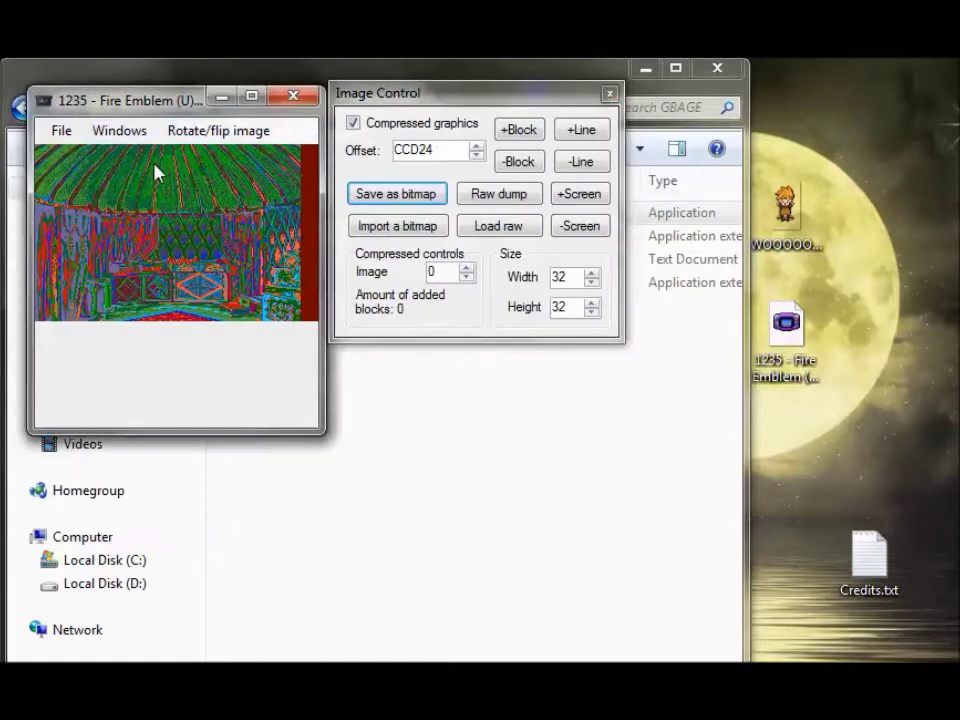
pyautogui.click(119, 130)
pyautogui.click(144, 180)
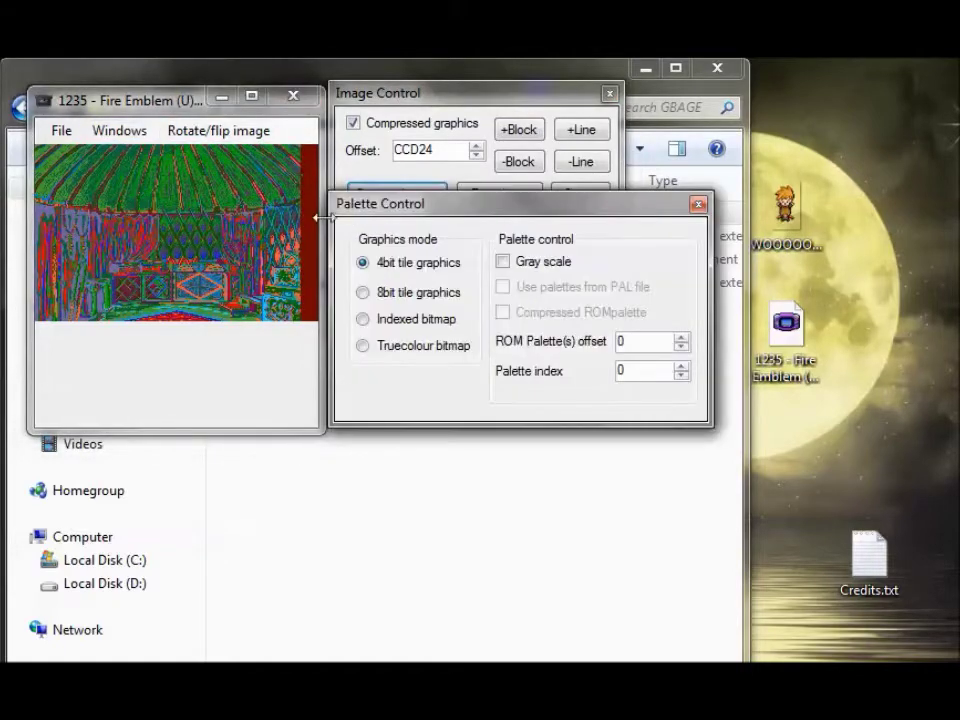
pyautogui.moveTo(369, 214); pyautogui.dragTo(468, 383)
pyautogui.click(182, 260)
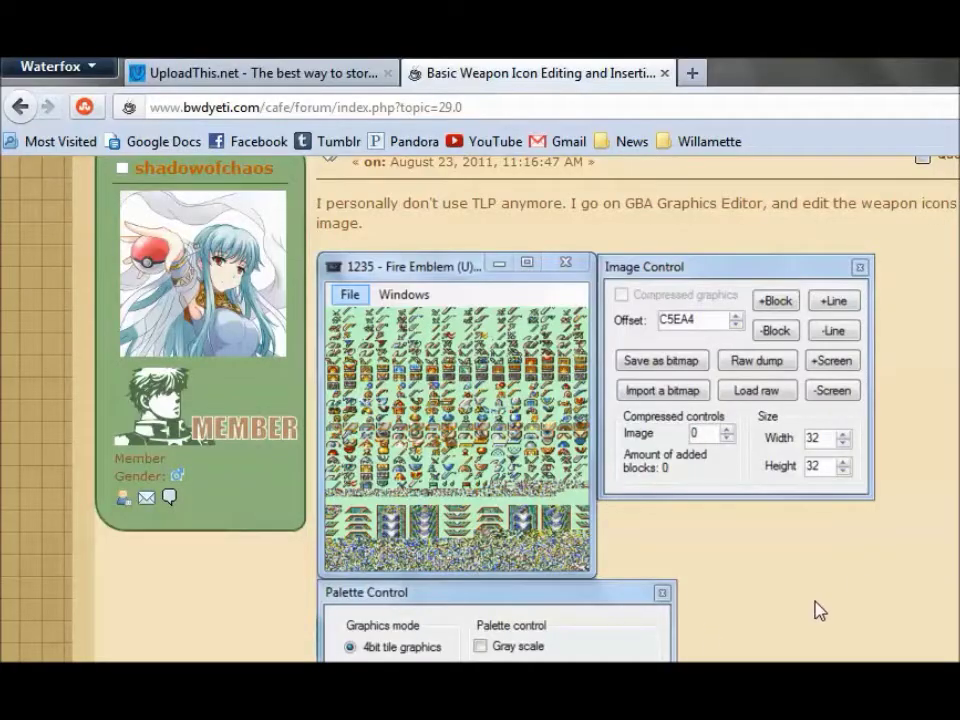
# - Read the forum guide's image offset C5EA4 and palette offset CBEA4, then return to the editor
pyautogui.scroll(2, 858, 585)
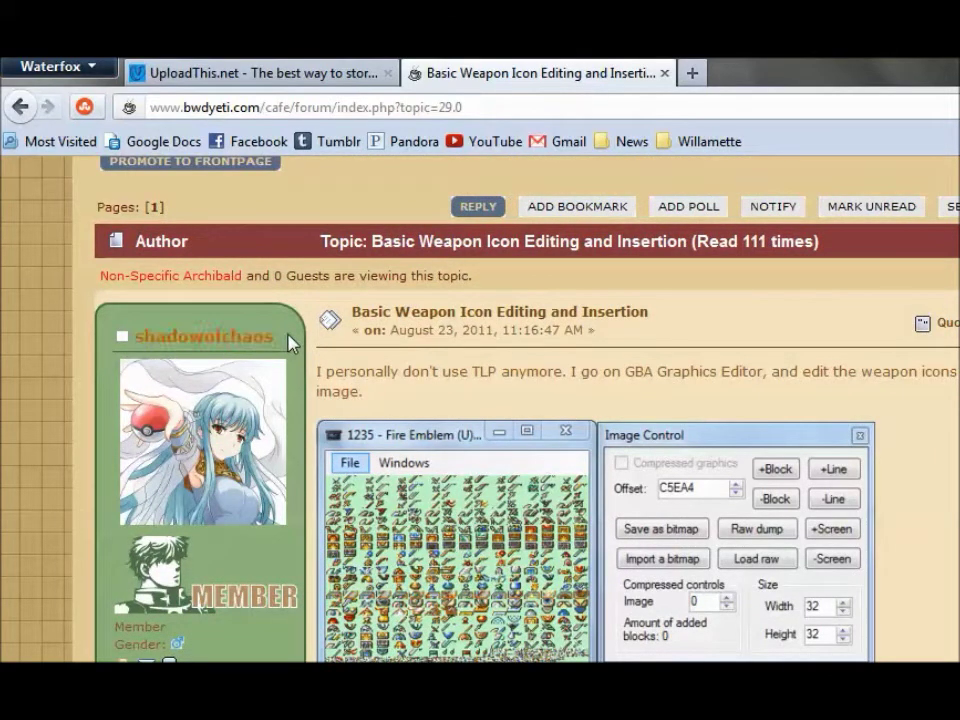
pyautogui.moveTo(372, 241); pyautogui.dragTo(691, 238)
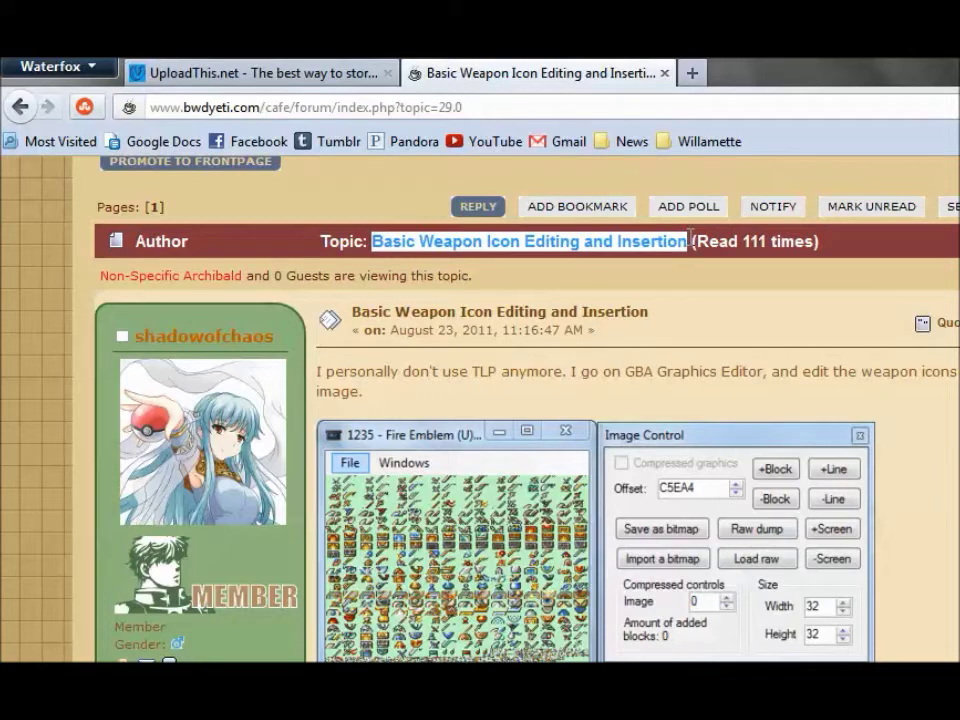
pyautogui.click(695, 320)
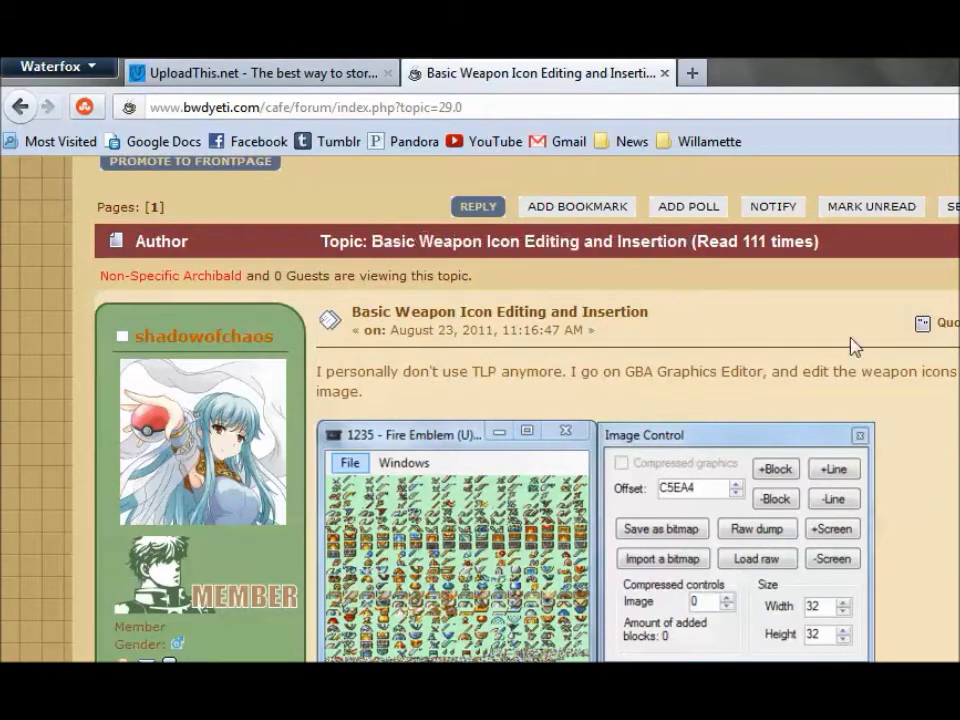
pyautogui.scroll(-5, 852, 346)
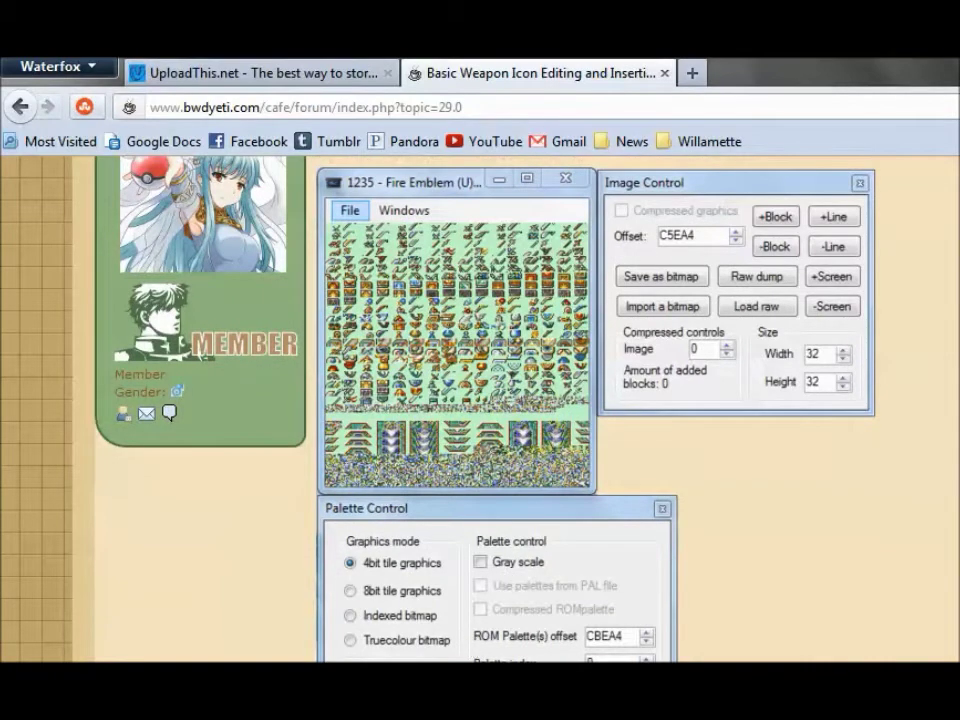
pyautogui.hotkey('alt', 'Tab')
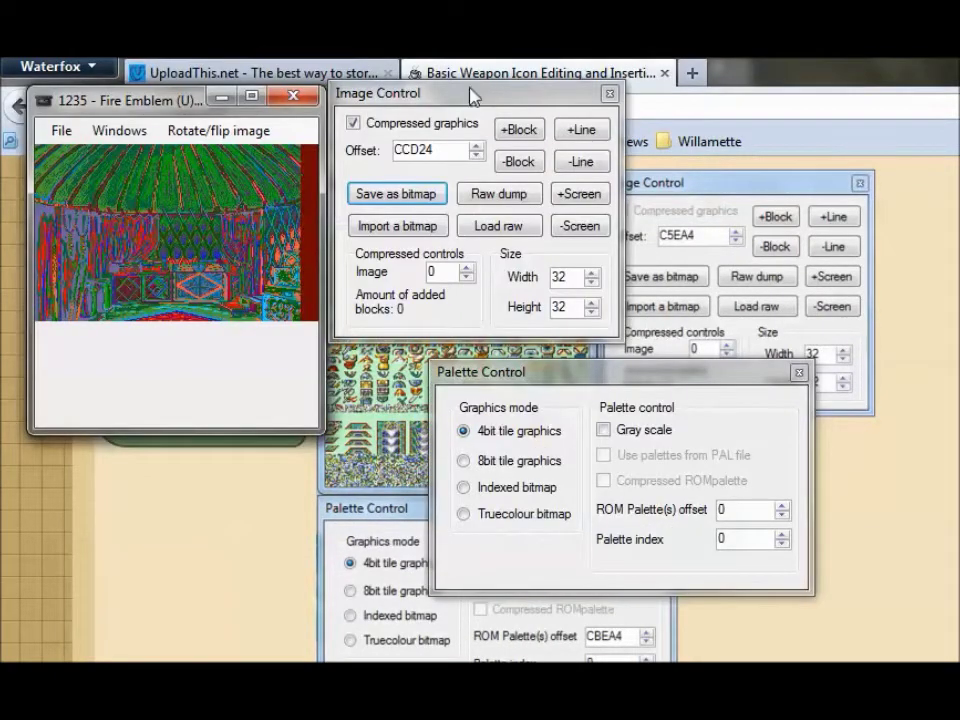
# - Set the Image Control offset to C5EA4
pyautogui.moveTo(465, 100); pyautogui.dragTo(148, 410)
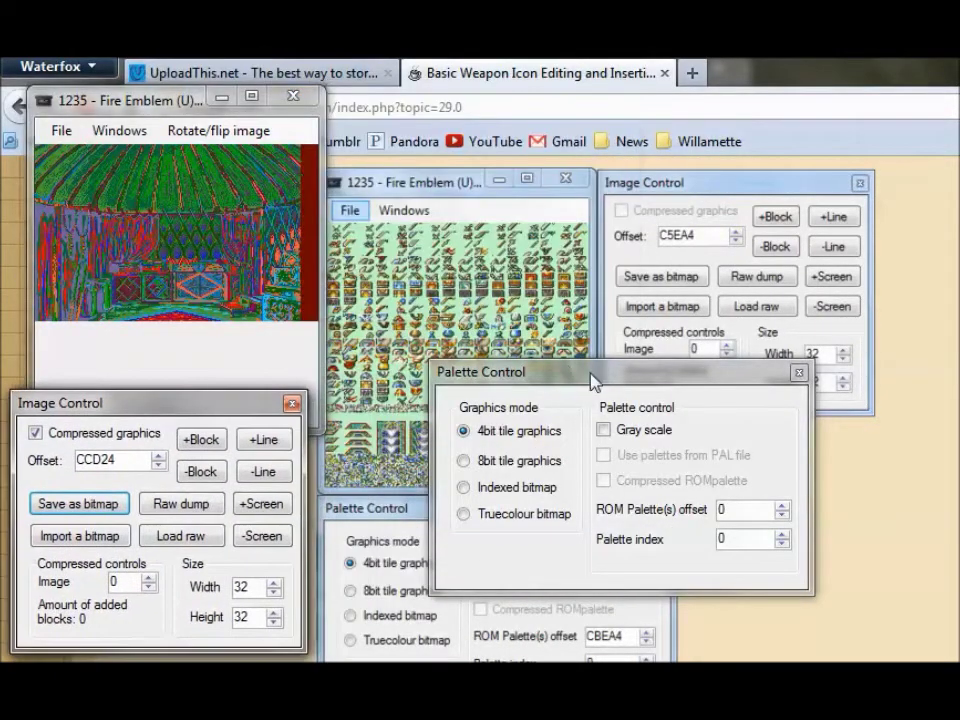
pyautogui.moveTo(552, 364); pyautogui.dragTo(167, 131)
pyautogui.doubleClick(111, 463)
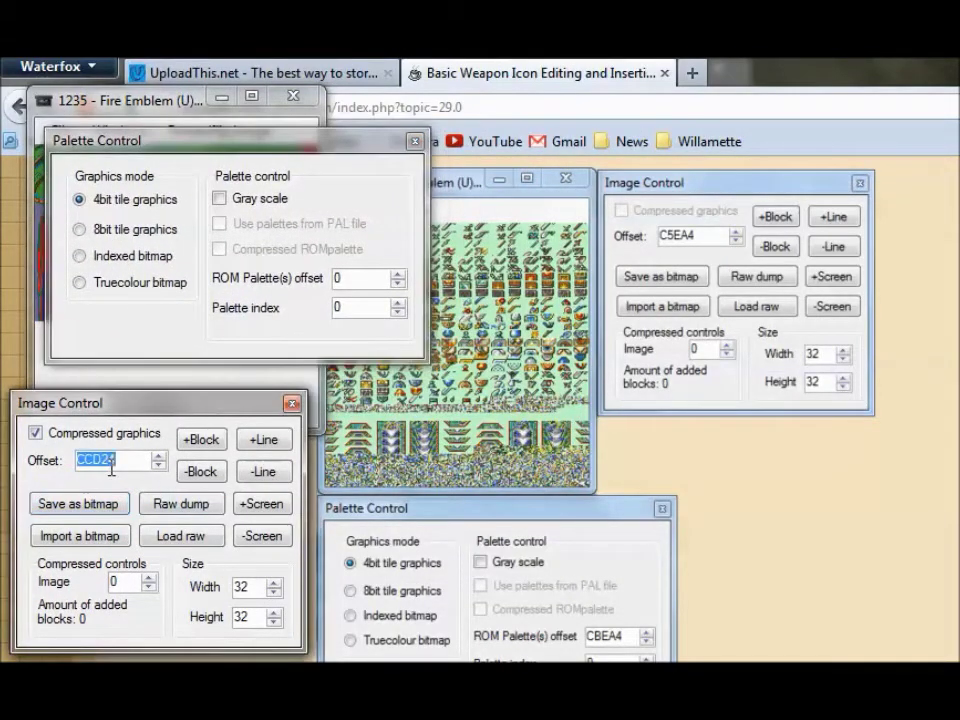
pyautogui.write('C5ea4')
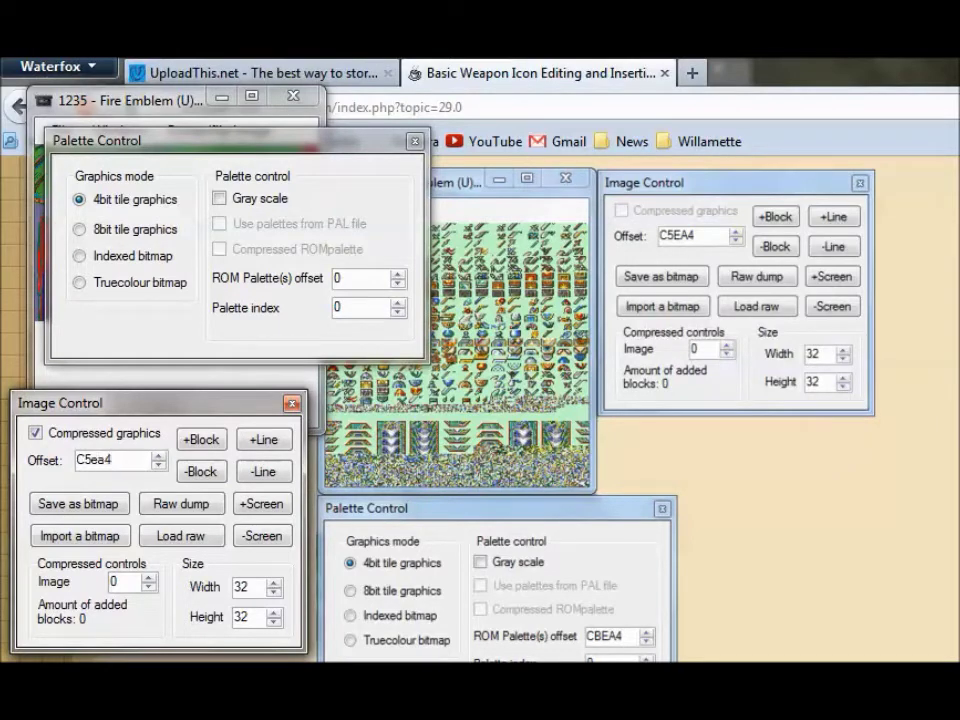
pyautogui.press('Return')
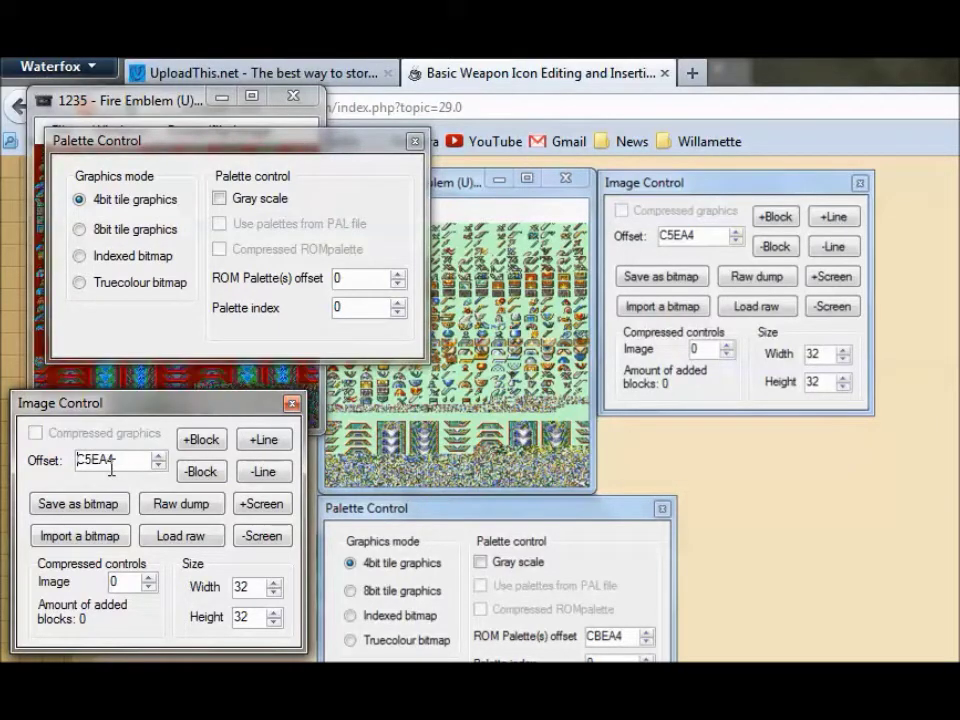
# - Set the ROM palette offset to CBEA4 to colour the icon sheet
pyautogui.doubleClick(346, 281)
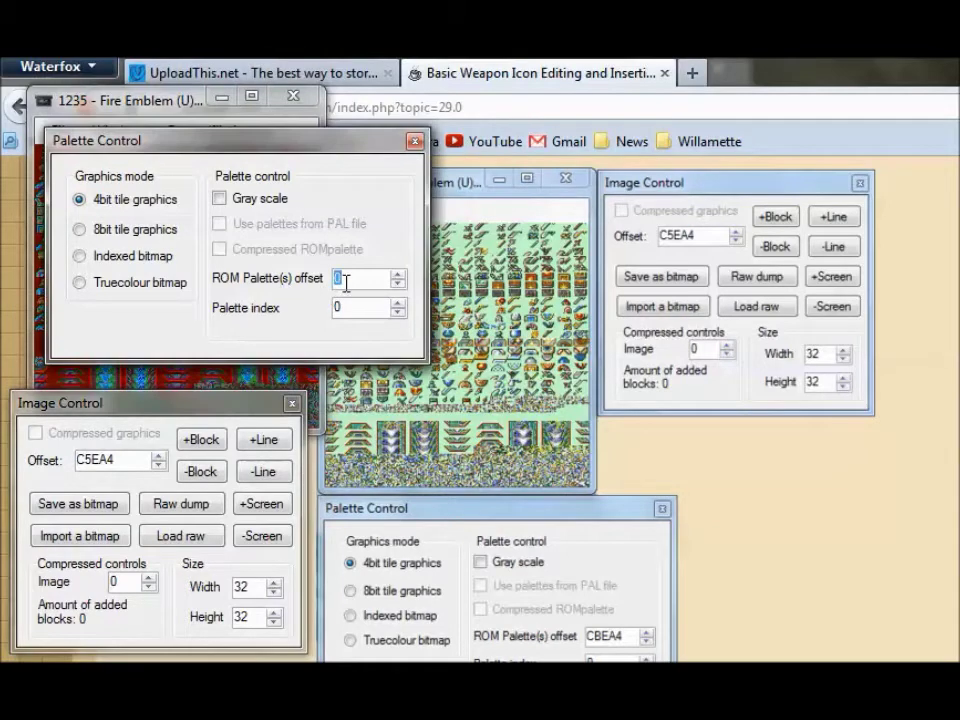
pyautogui.write('CBEA4')
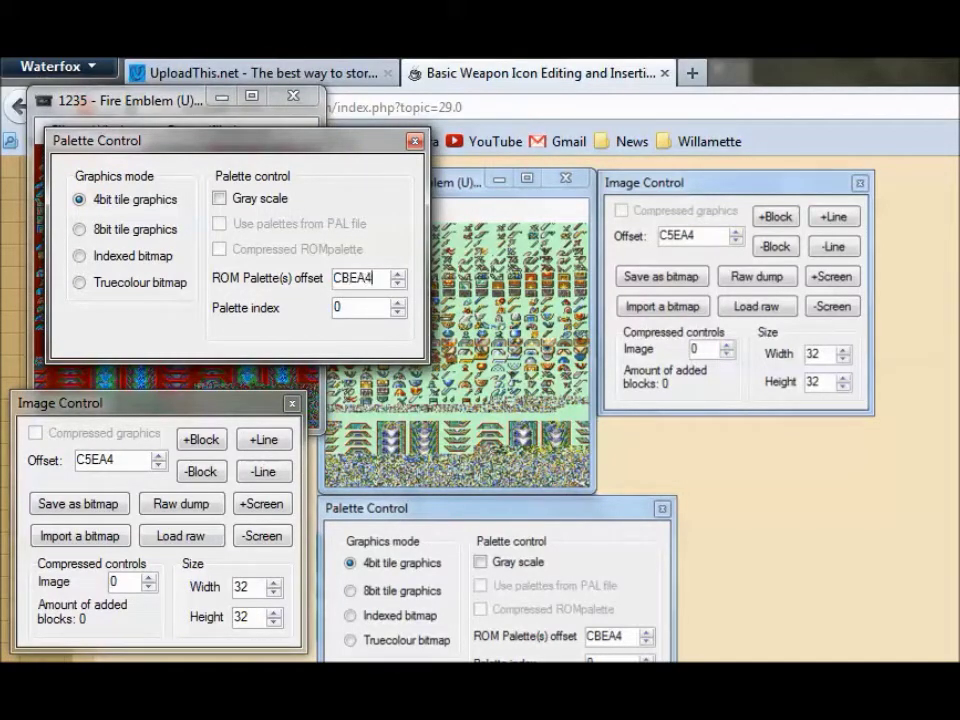
pyautogui.press('Return')
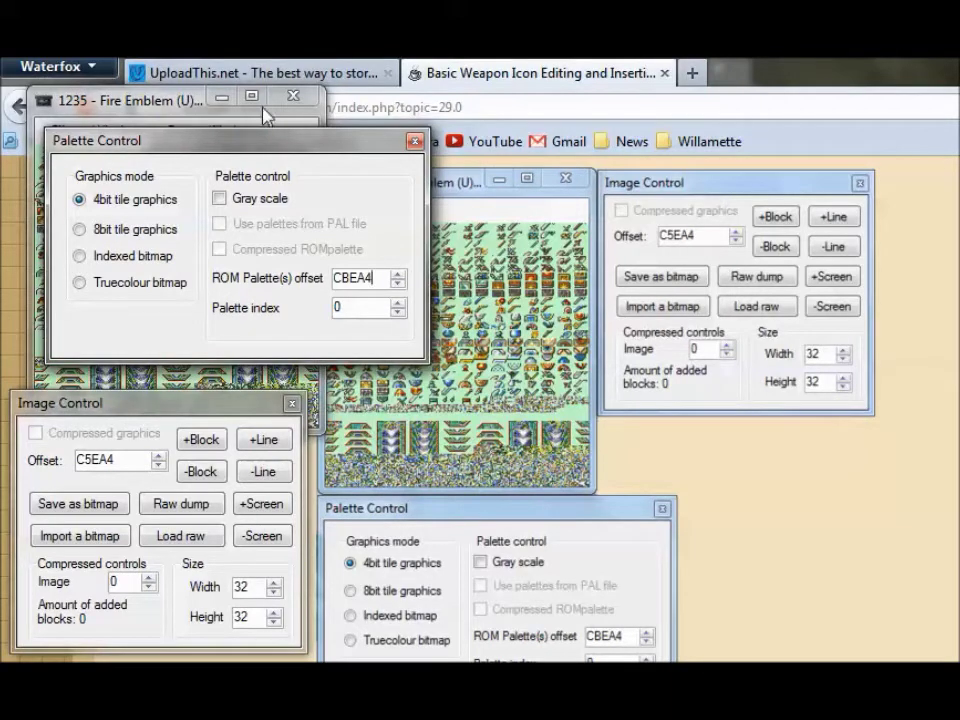
pyautogui.moveTo(215, 140); pyautogui.dragTo(633, 255)
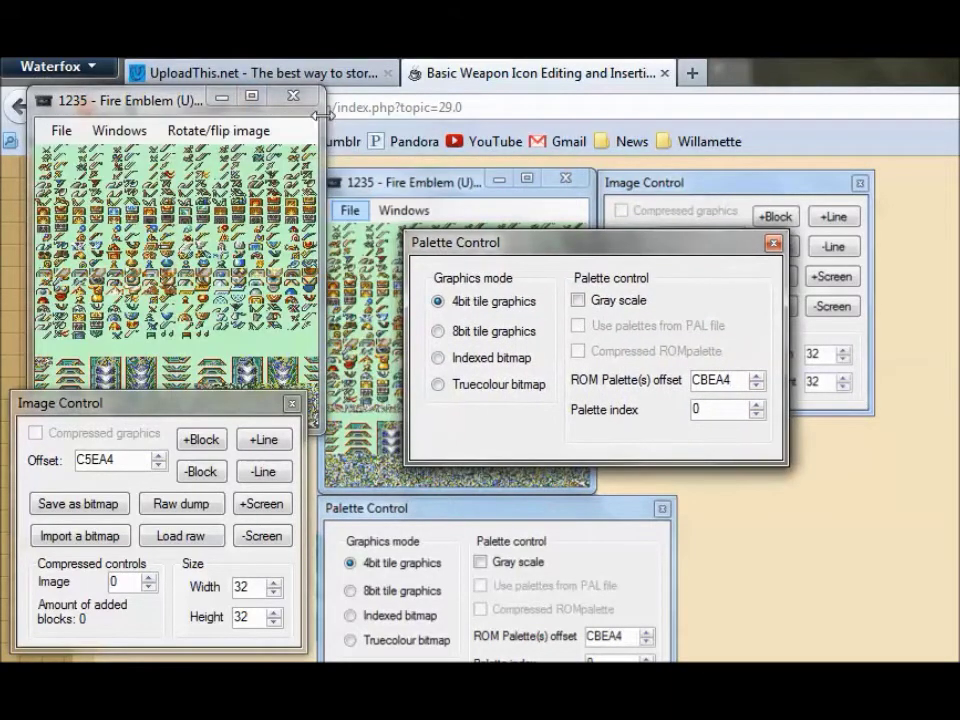
pyautogui.moveTo(178, 103); pyautogui.dragTo(237, 118)
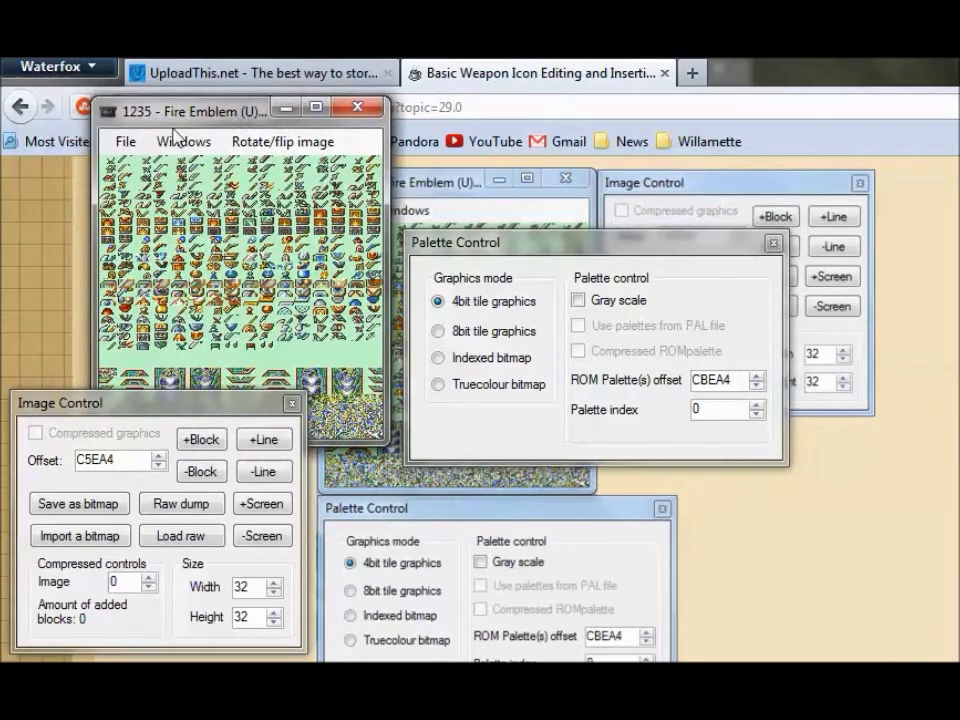
# - Export the icon sheet over the Desktop's WeaponIcons.png, then show the desktop
pyautogui.moveTo(175, 418); pyautogui.dragTo(303, 384)
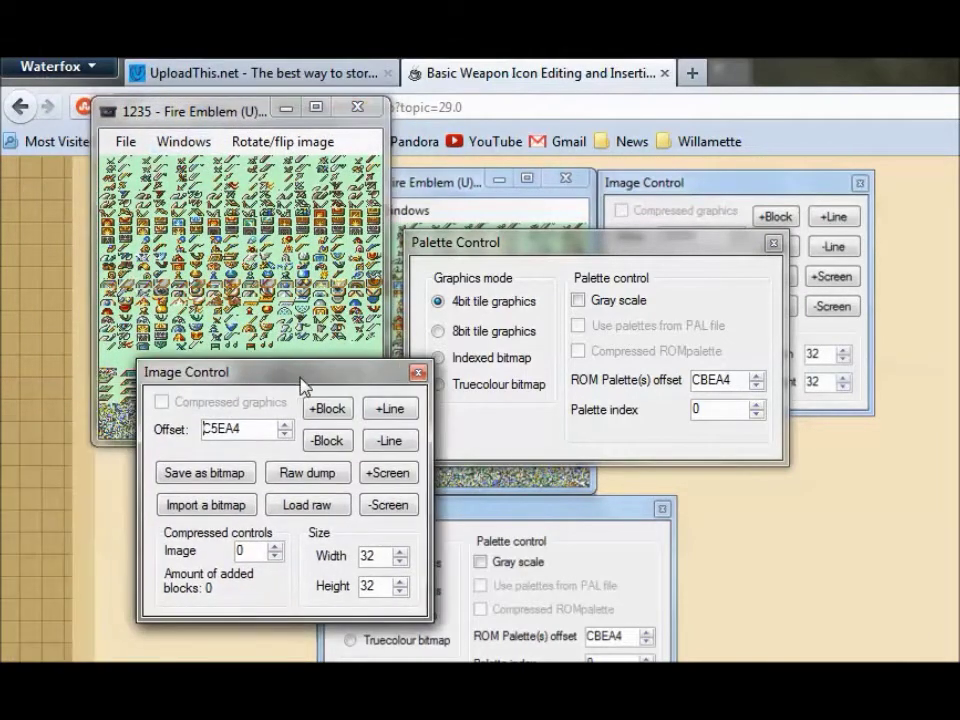
pyautogui.click(225, 471)
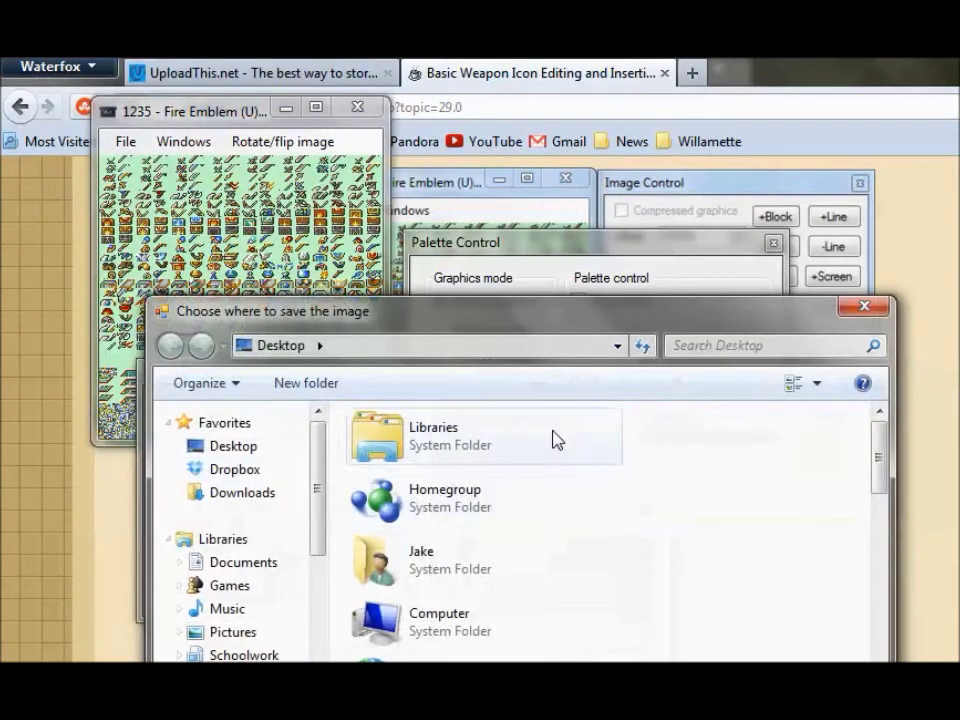
pyautogui.moveTo(533, 322); pyautogui.dragTo(499, 184)
pyautogui.moveTo(845, 340); pyautogui.dragTo(831, 563)
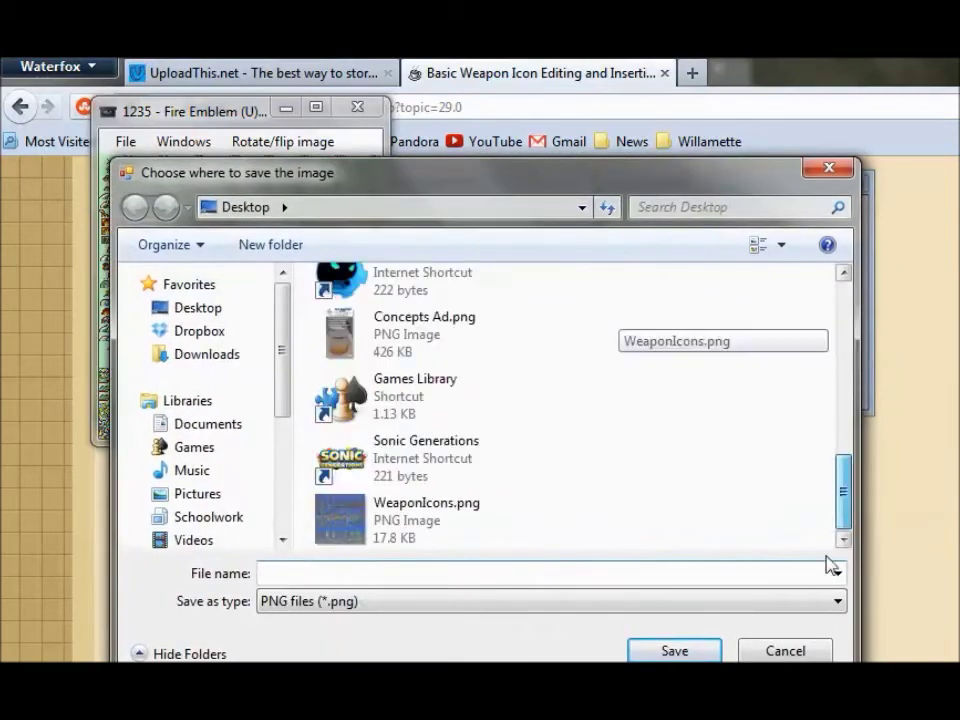
pyautogui.click(448, 538)
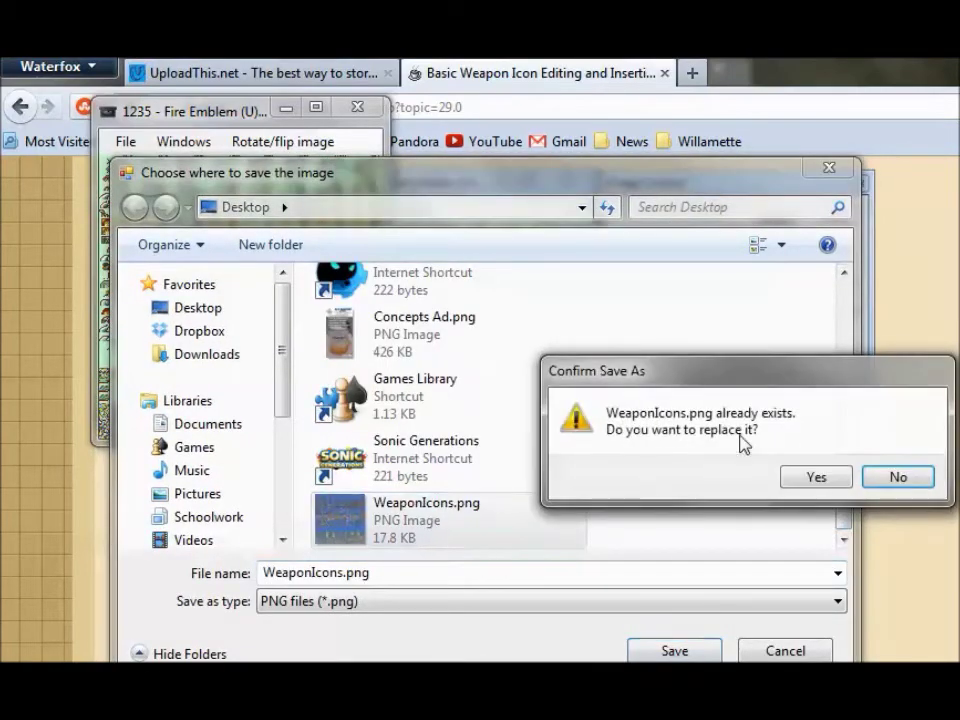
pyautogui.click(813, 484)
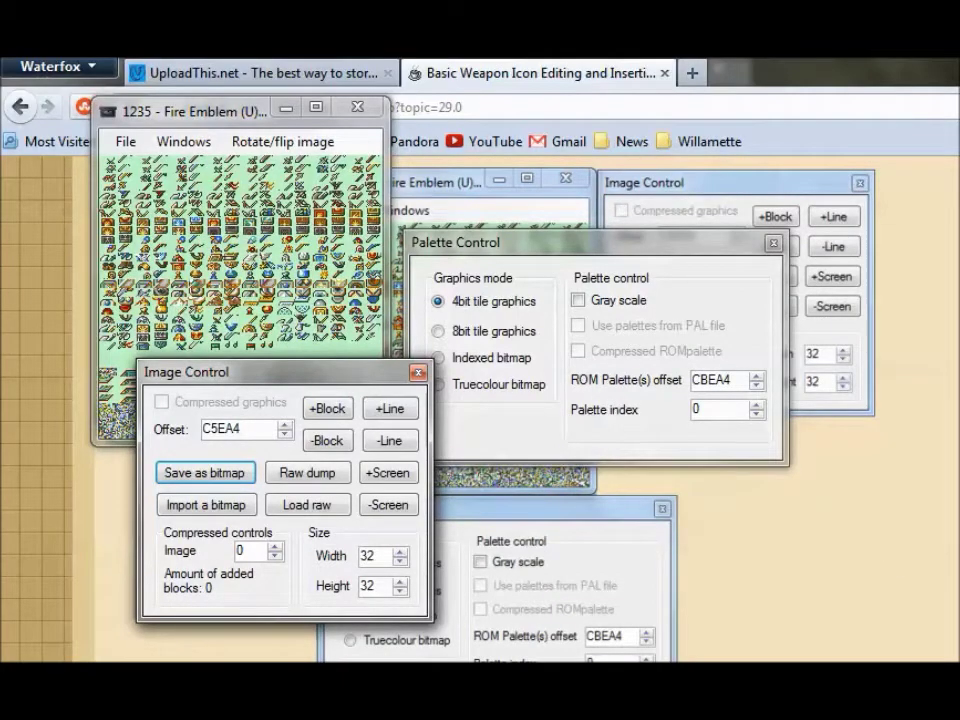
pyautogui.press('super+d')
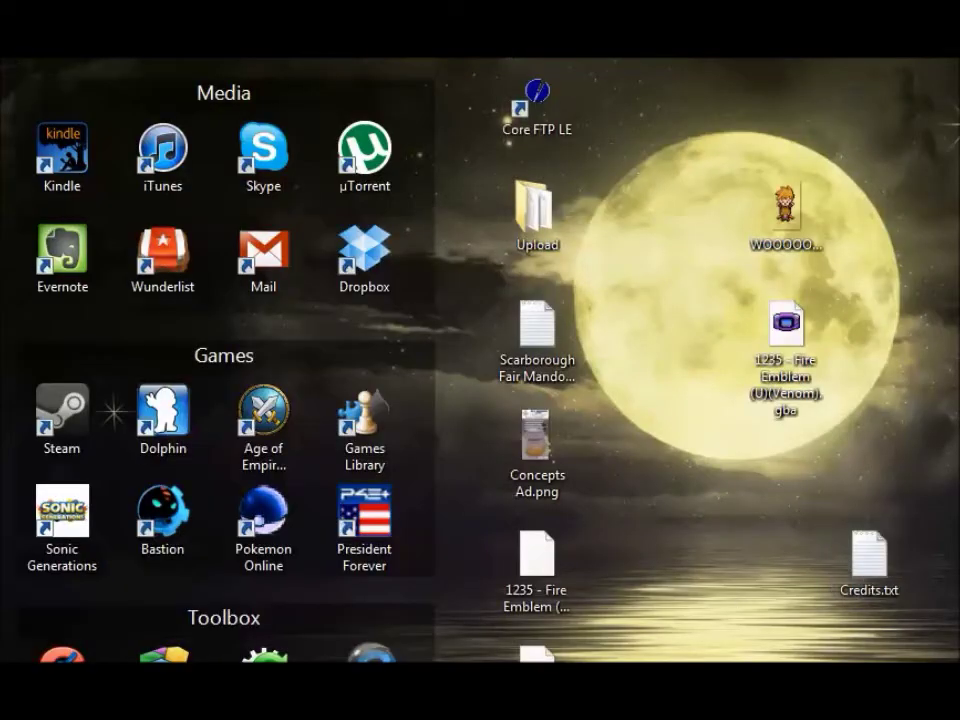
# - Open WeaponIcons.png in Usenti and move its window to the top-left
pyautogui.click(681, 418)
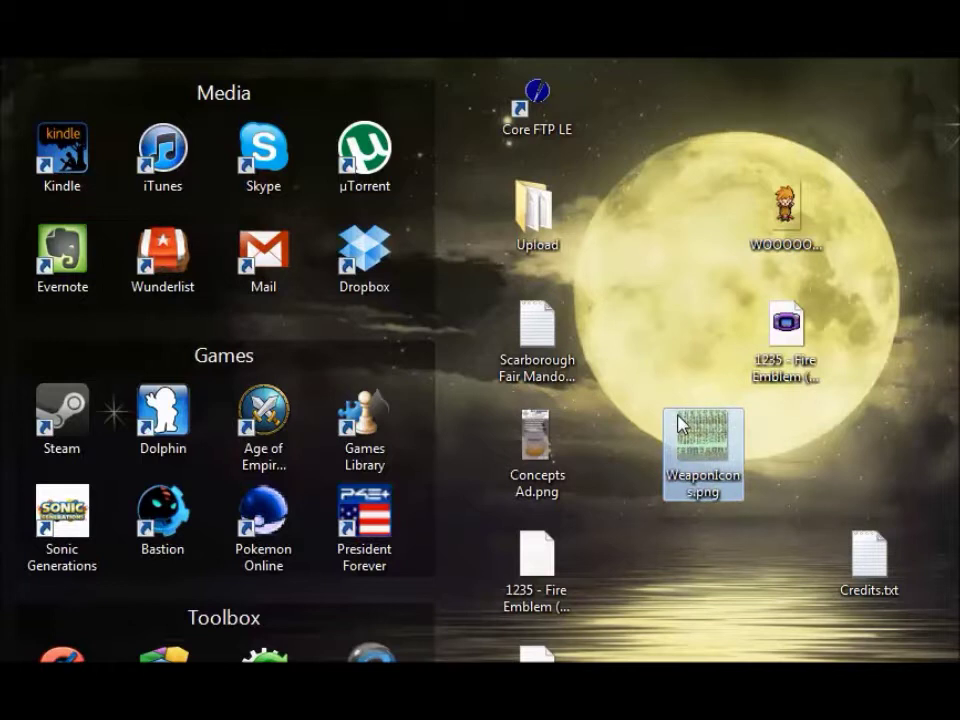
pyautogui.rightClick(679, 422)
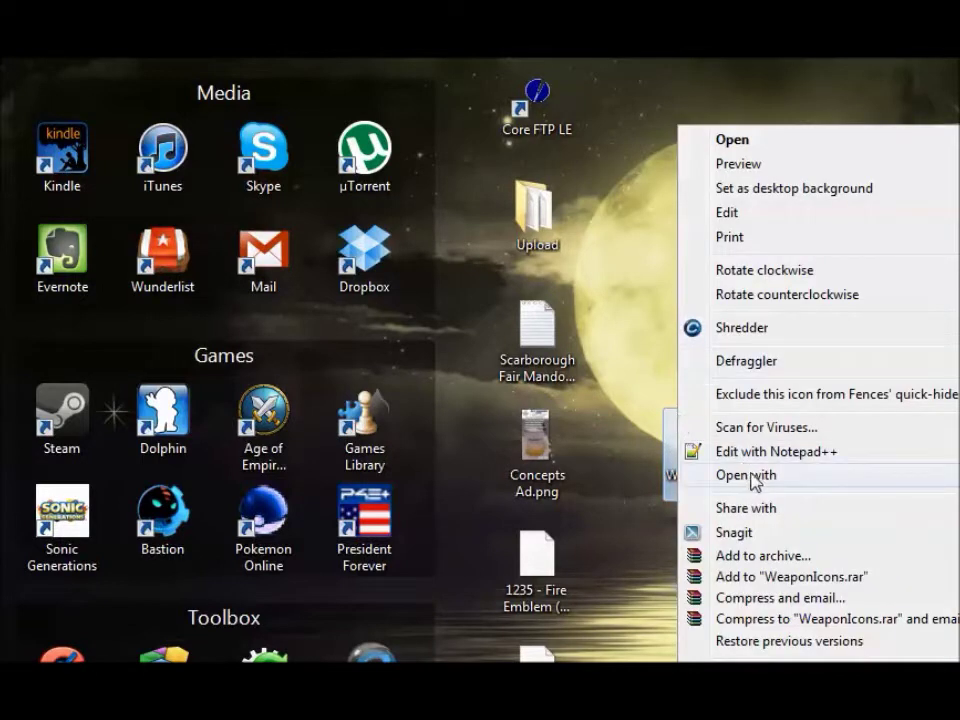
pyautogui.click(732, 140)
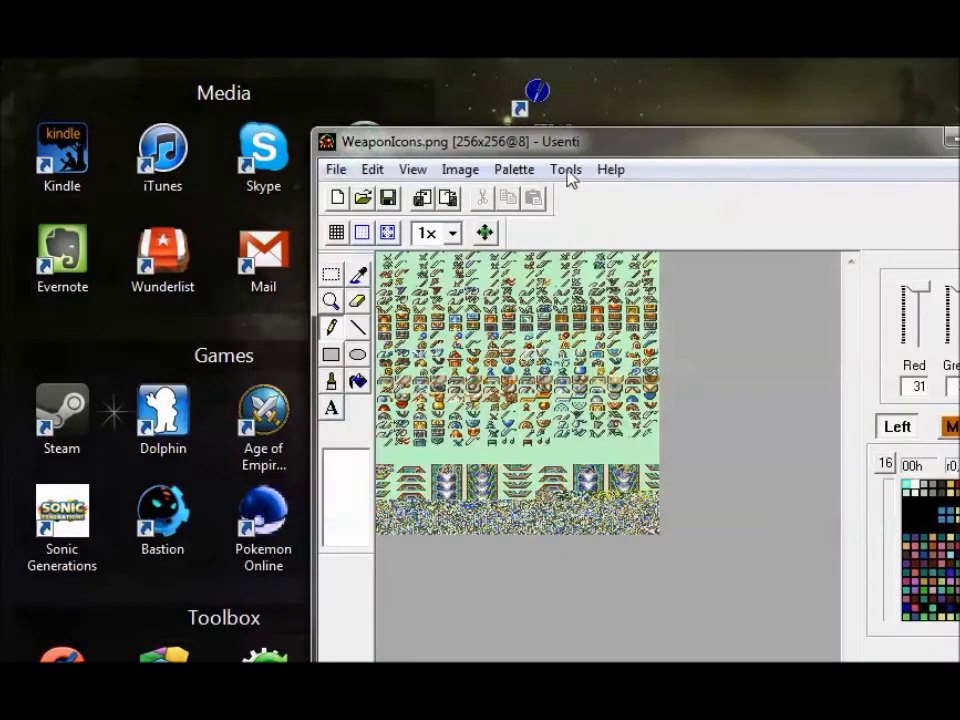
pyautogui.moveTo(566, 141); pyautogui.dragTo(268, 100)
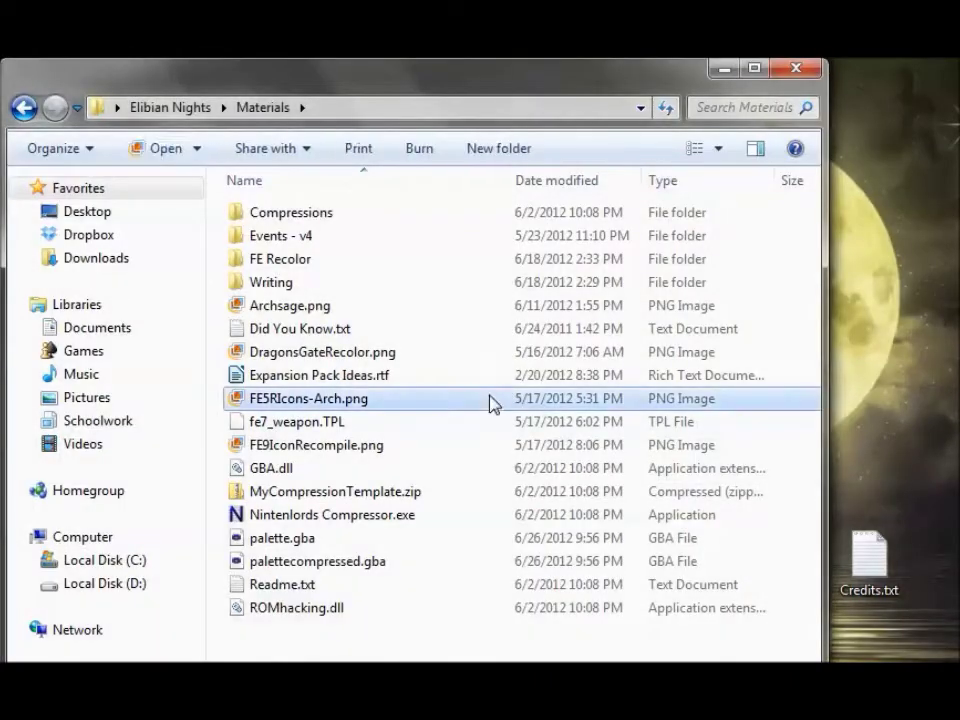
# - Open FE5RIcons-Arch.png in Usenti
pyautogui.rightClick(491, 403)
pyautogui.moveTo(583, 478)
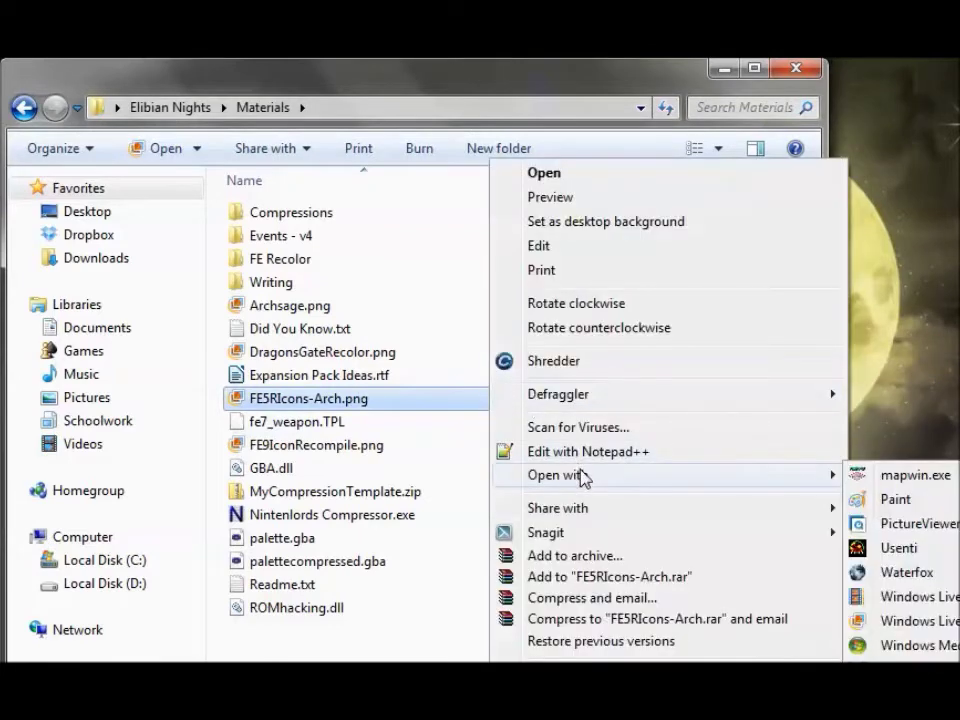
pyautogui.click(940, 550)
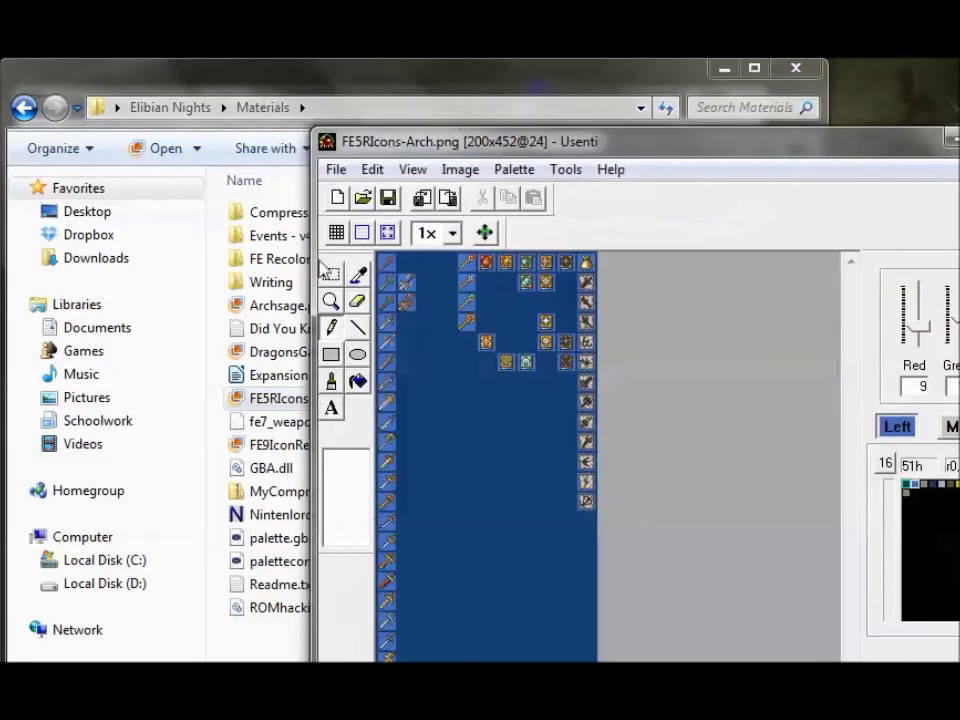
# - Zoom the FE5 sheet to 6x and select its top-left sword icon
pyautogui.click(331, 301)
pyautogui.click(336, 500)
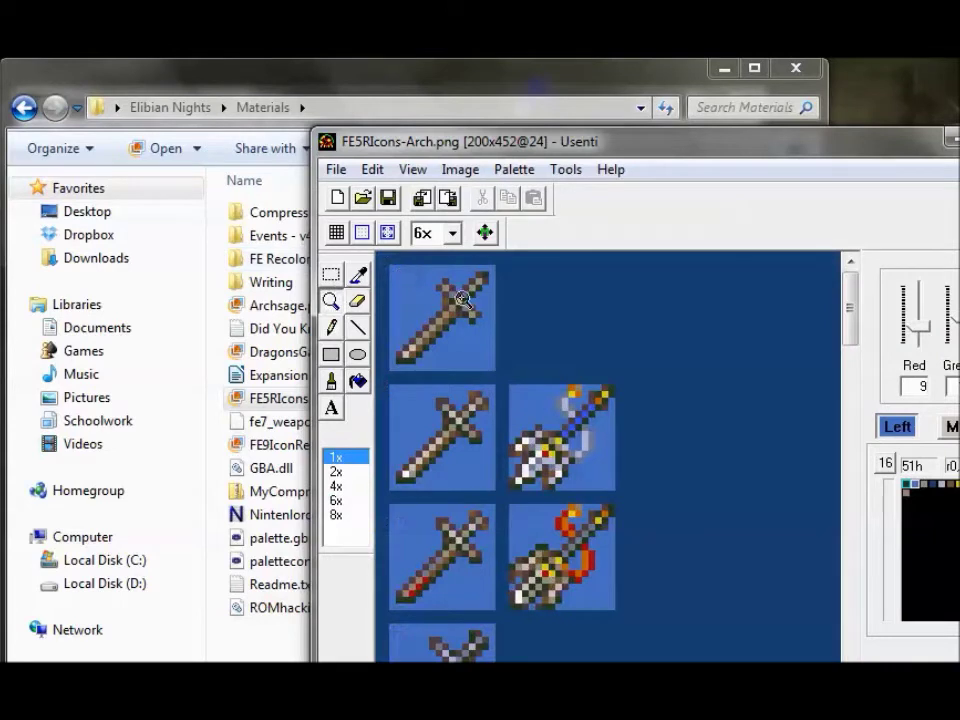
pyautogui.click(332, 275)
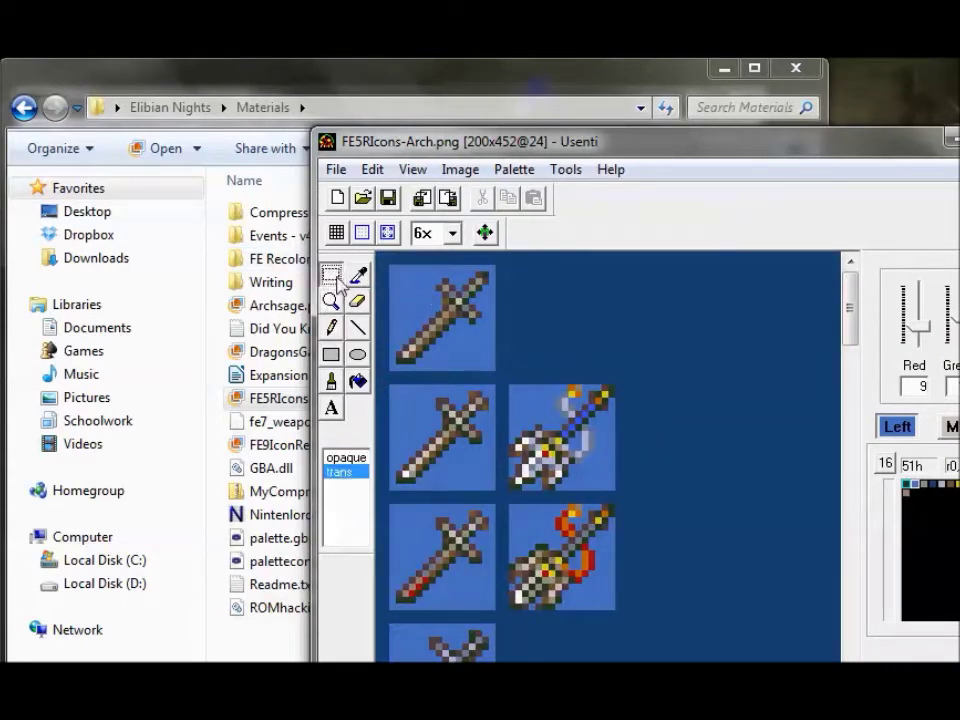
pyautogui.moveTo(391, 267); pyautogui.dragTo(487, 350)
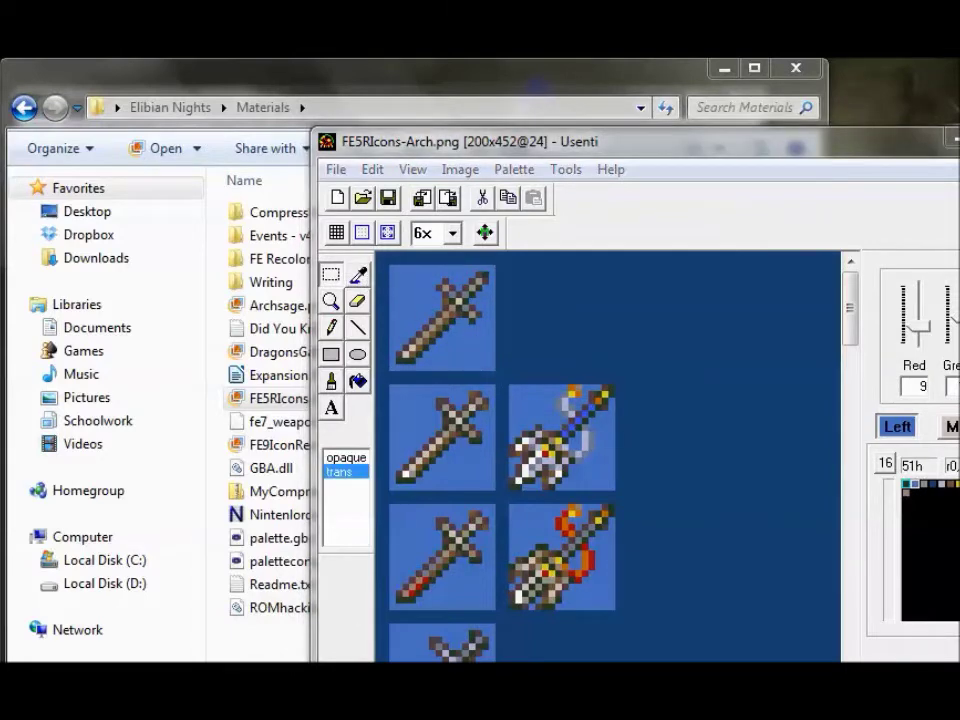
pyautogui.hotkey('alt', 'Tab')
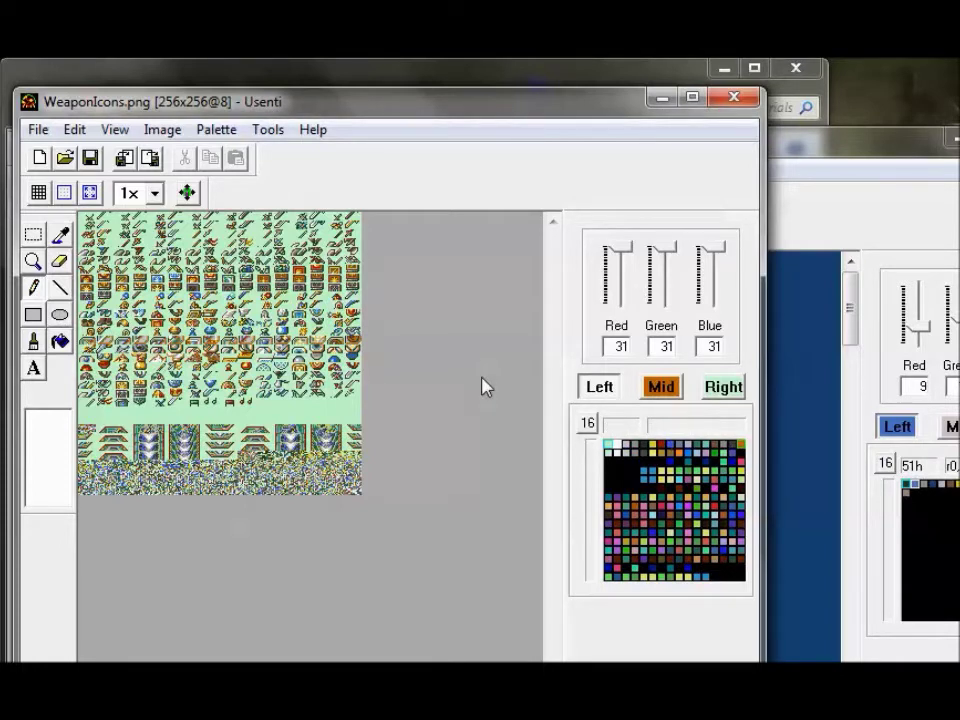
# - Open the View menu for the WeaponIcons.png sheet
pyautogui.click(115, 130)
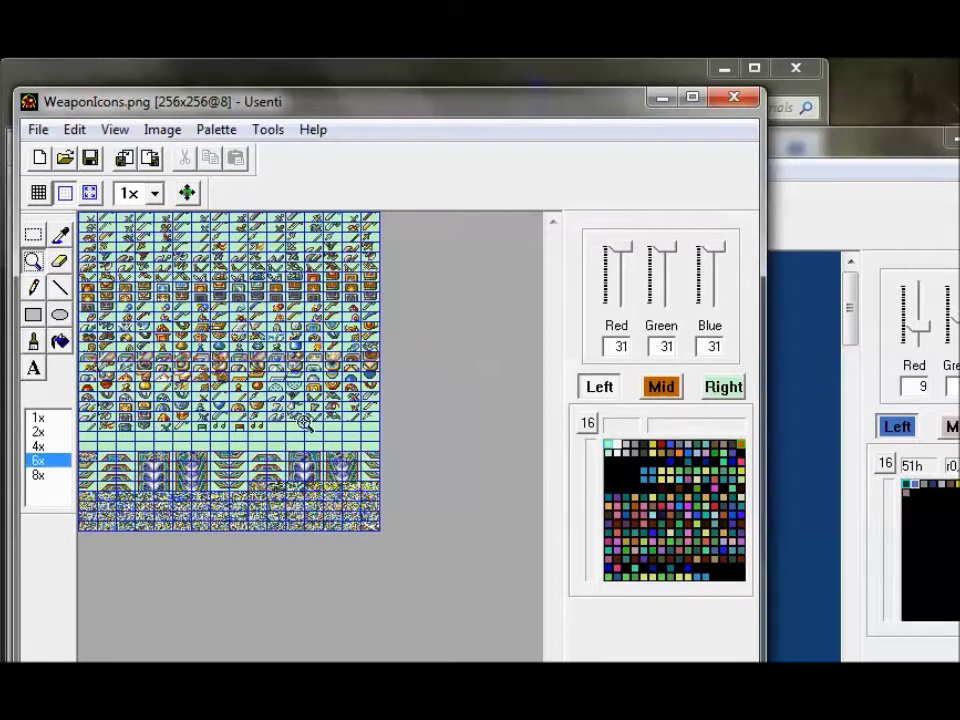
# - Zoom WeaponIcons.png to 6x and sample its mint background colour
pyautogui.click(302, 421)
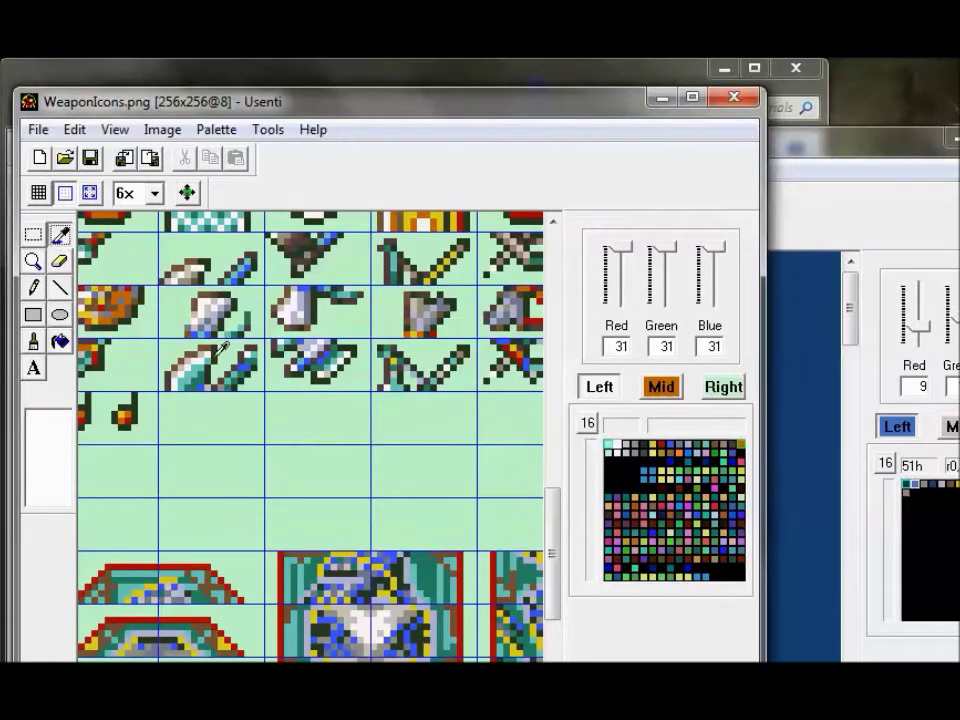
pyautogui.click(262, 420)
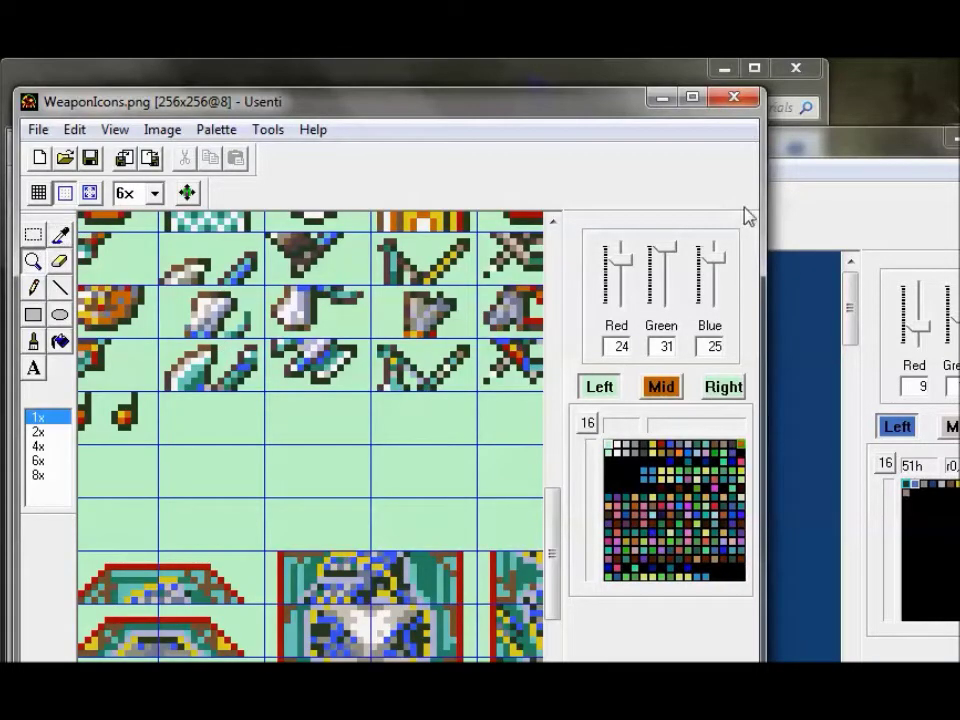
pyautogui.moveTo(826, 163); pyautogui.dragTo(754, 154)
pyautogui.click(614, 108)
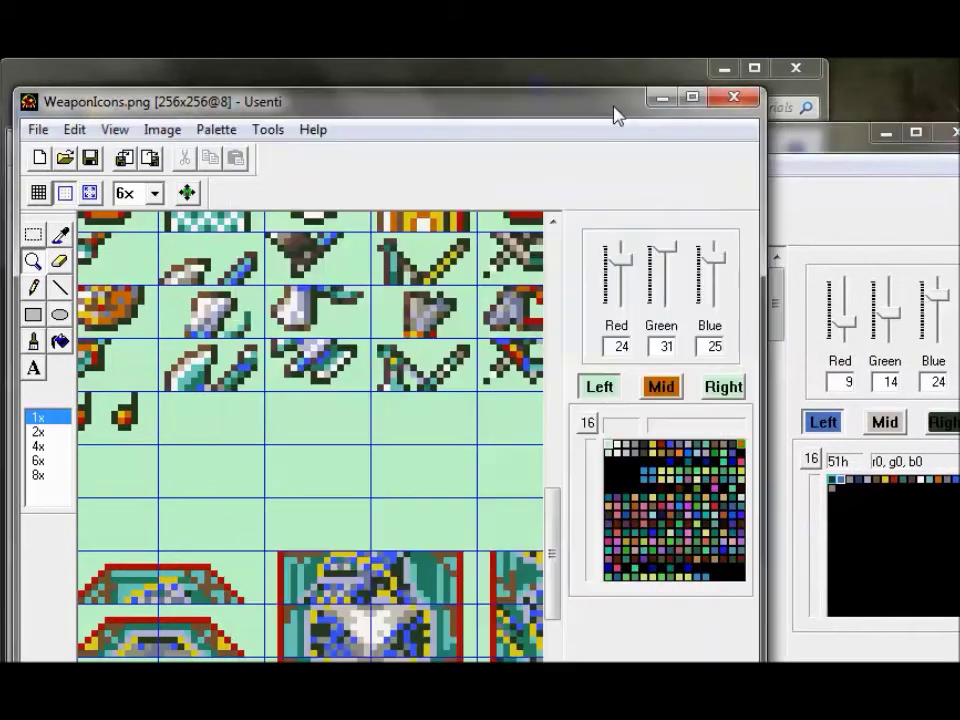
# - Set the background colour to RGB 9, 14, 24
pyautogui.doubleClick(606, 346)
pyautogui.write('9')
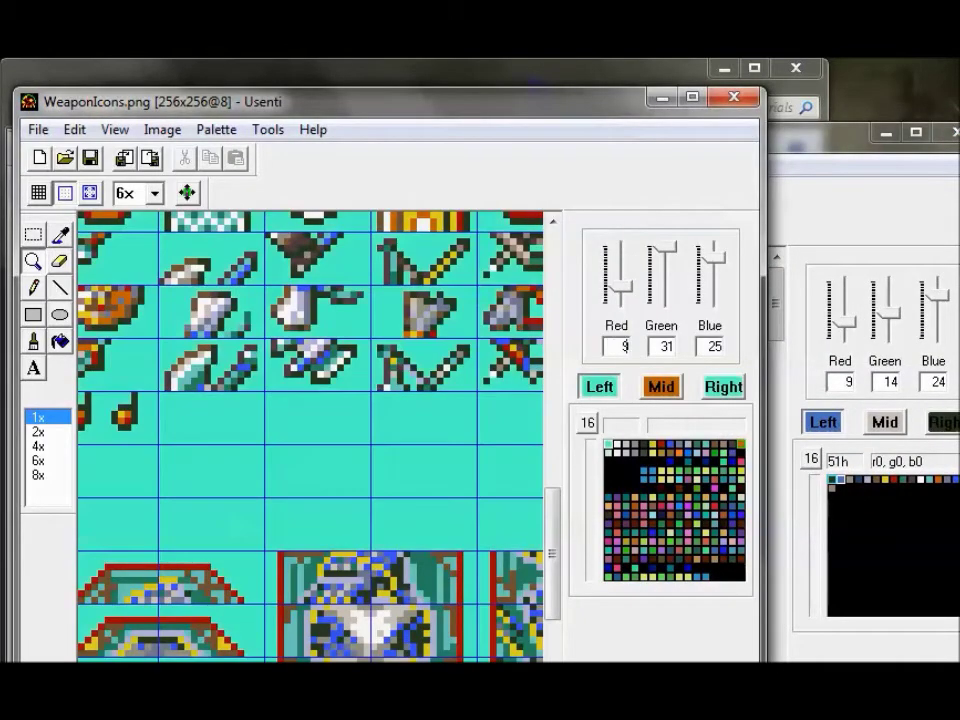
pyautogui.doubleClick(658, 346)
pyautogui.write('14')
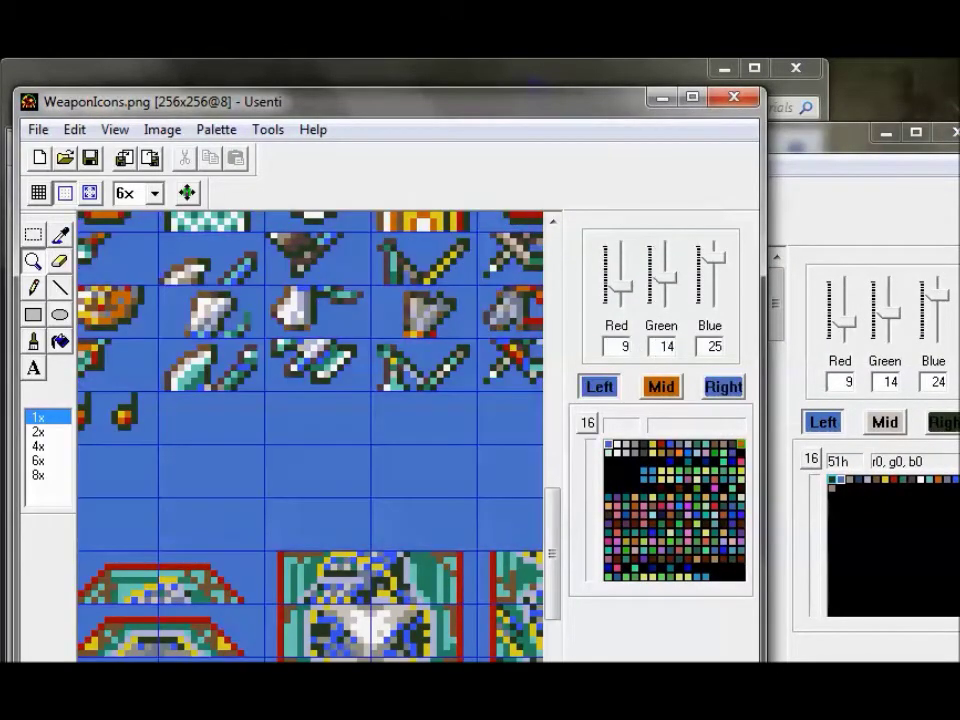
pyautogui.doubleClick(712, 346)
pyautogui.write('24')
pyautogui.click(799, 253)
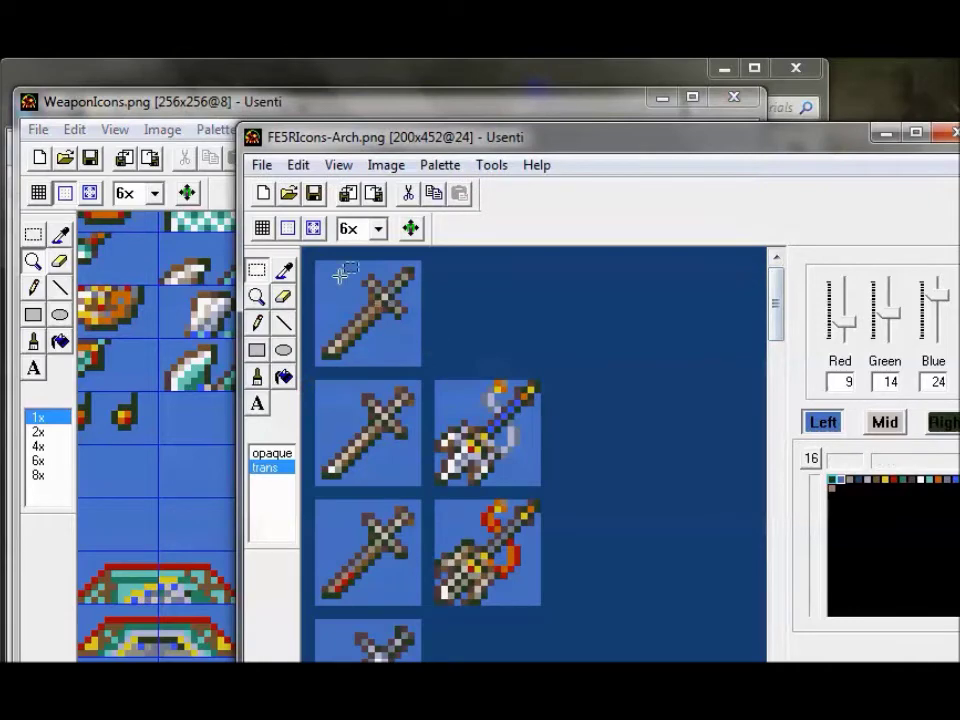
# - Copy the FE5 sword and paste it into an empty WeaponIcons.png cell
pyautogui.moveTo(318, 261); pyautogui.dragTo(422, 366)
pyautogui.hotkey('ctrl', 'c')
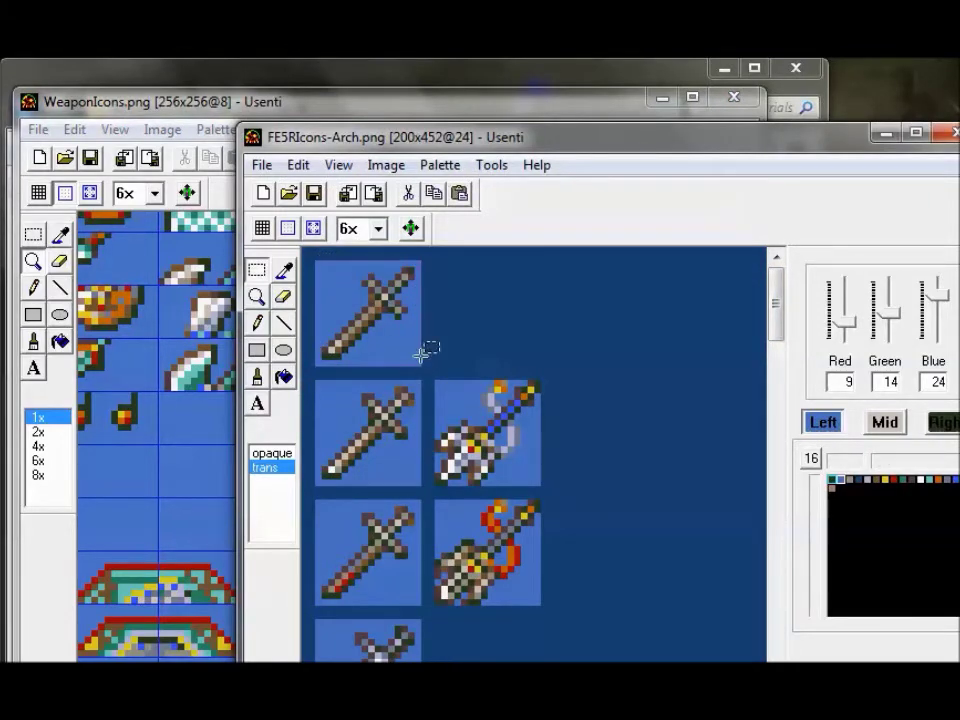
pyautogui.click(265, 108)
pyautogui.hotkey('ctrl', 'v')
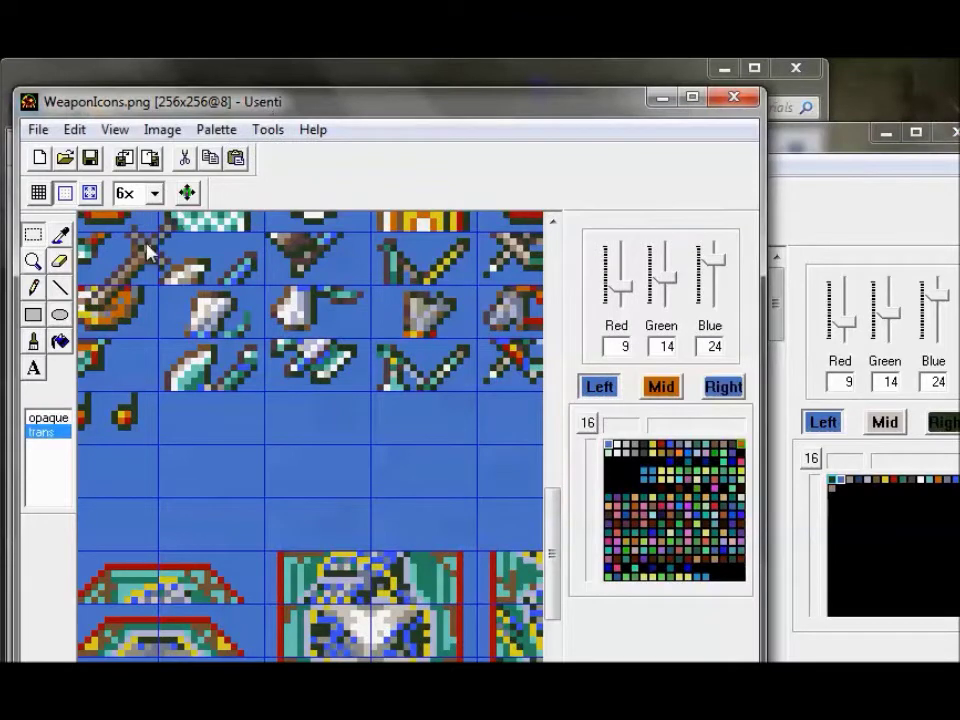
pyautogui.moveTo(149, 246); pyautogui.dragTo(231, 427)
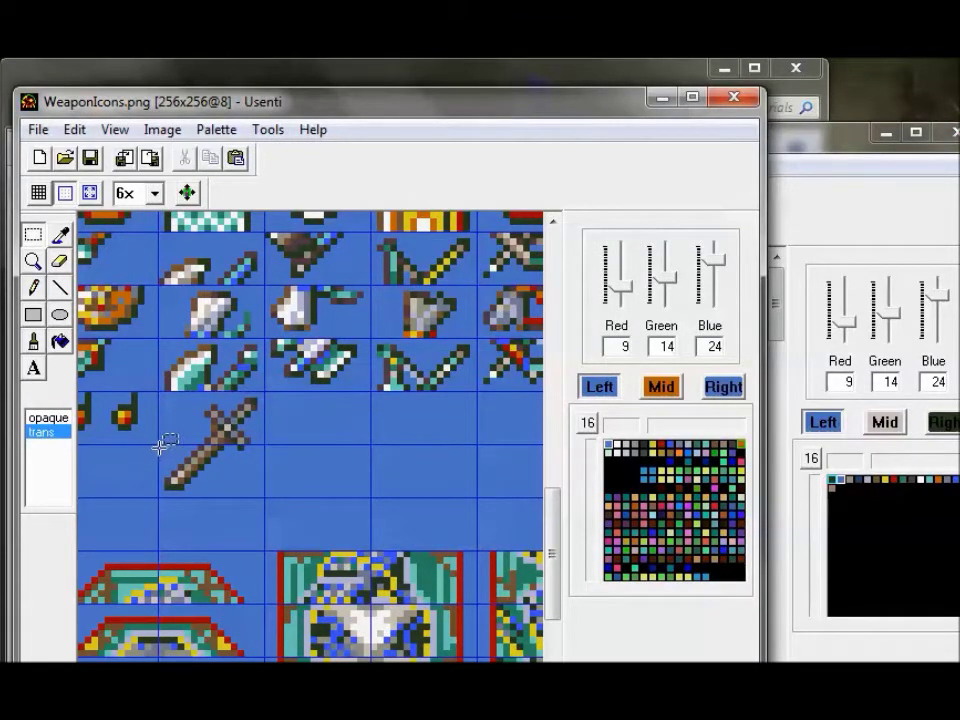
# - Cut the sword's lower half and move it into the neighbouring empty cell
pyautogui.moveTo(160, 447); pyautogui.dragTo(259, 489)
pyautogui.hotkey('ctrl', 'x')
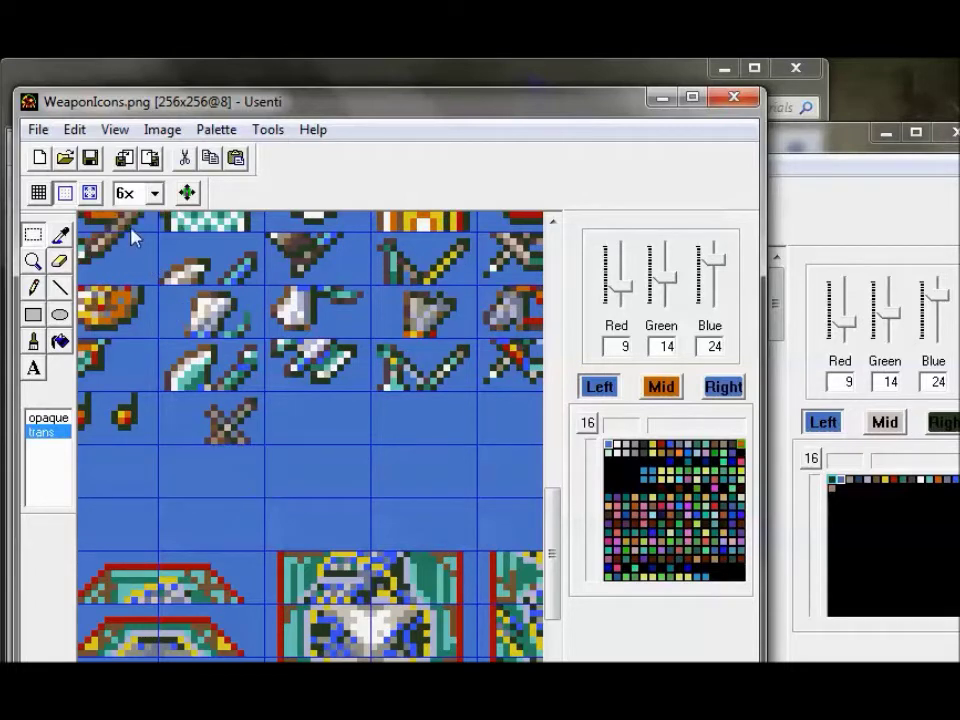
pyautogui.hotkey('ctrl', 'v')
pyautogui.moveTo(332, 534); pyautogui.dragTo(317, 424)
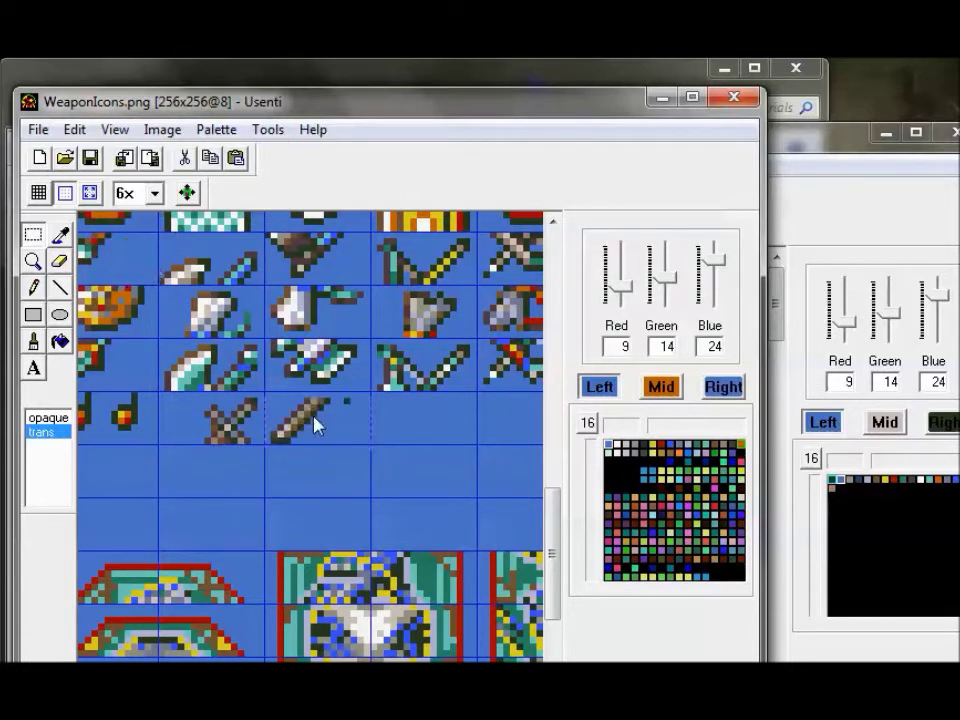
pyautogui.click(345, 472)
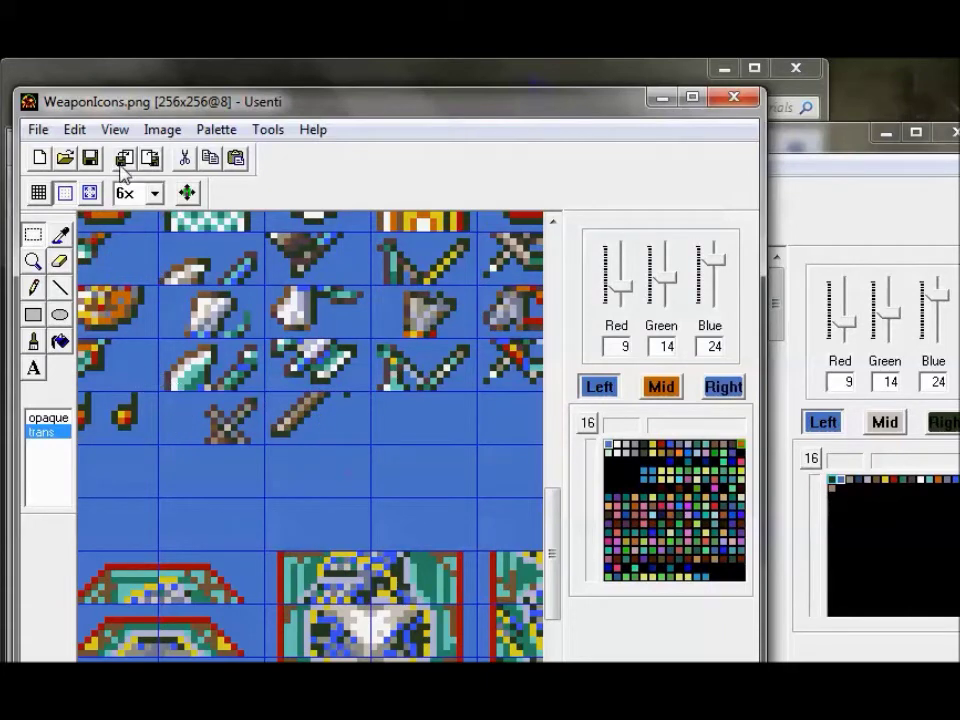
pyautogui.click(115, 129)
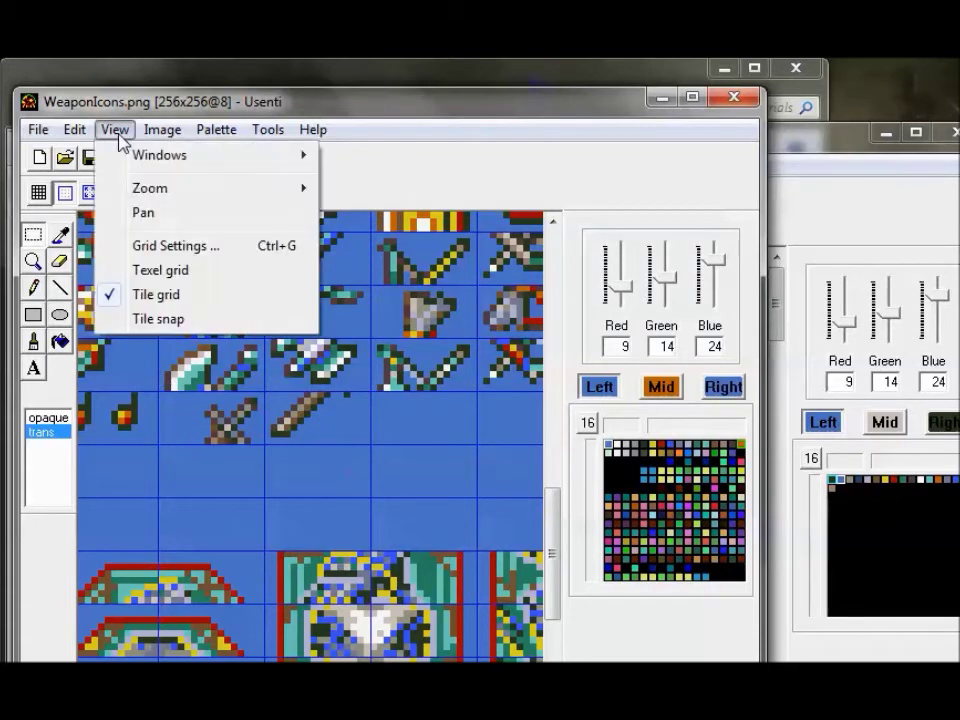
# - Check the grid settings, then cut the two new sword tiles from the lower row
pyautogui.click(165, 246)
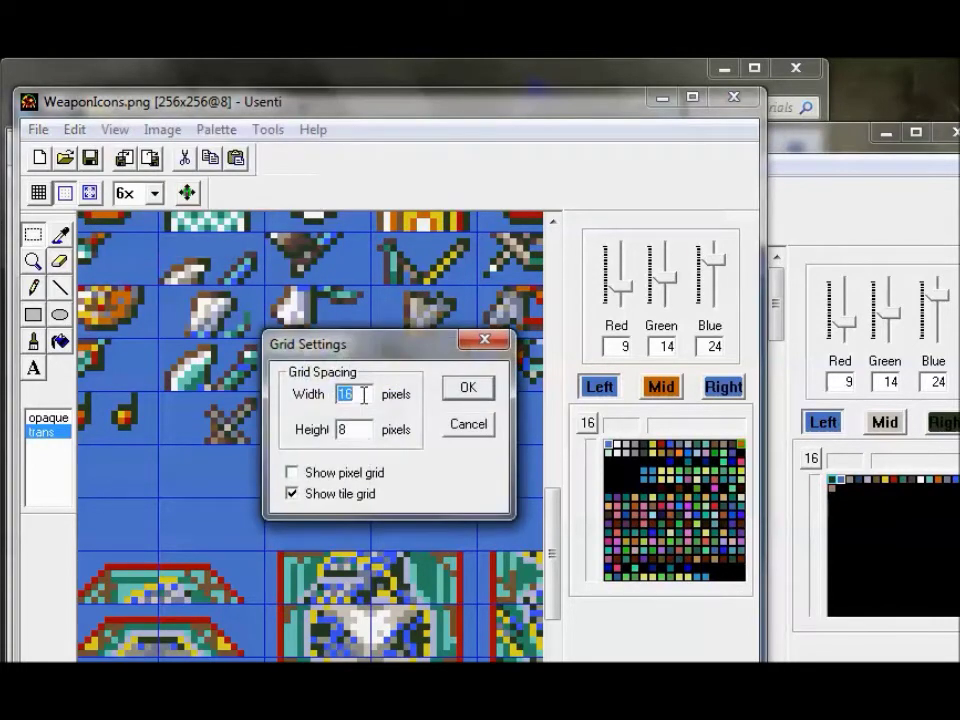
pyautogui.click(468, 392)
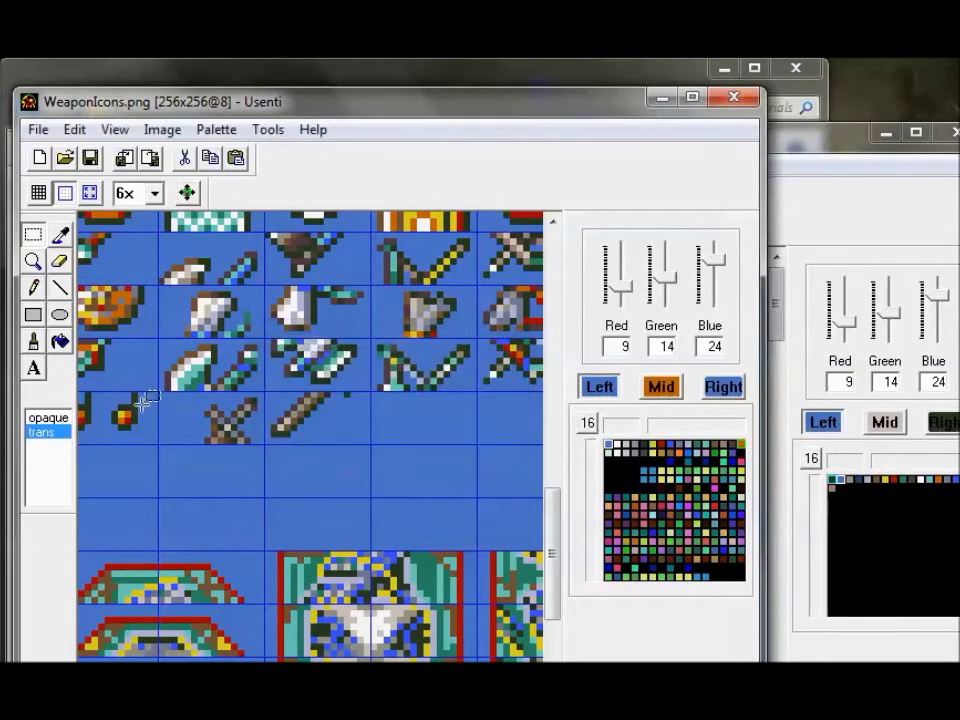
pyautogui.moveTo(160, 394); pyautogui.dragTo(370, 448)
pyautogui.hotkey('ctrl', 'x')
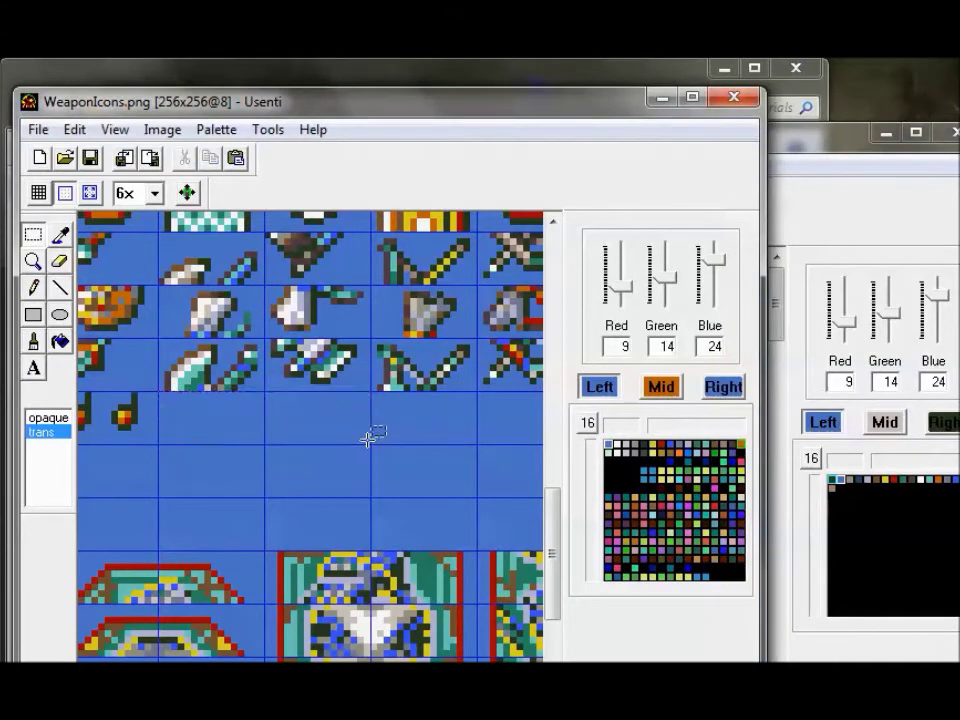
# - Paste the sword tiles at the top-left corner of the weapon icon sheet
pyautogui.click(553, 252)
pyautogui.click(556, 250)
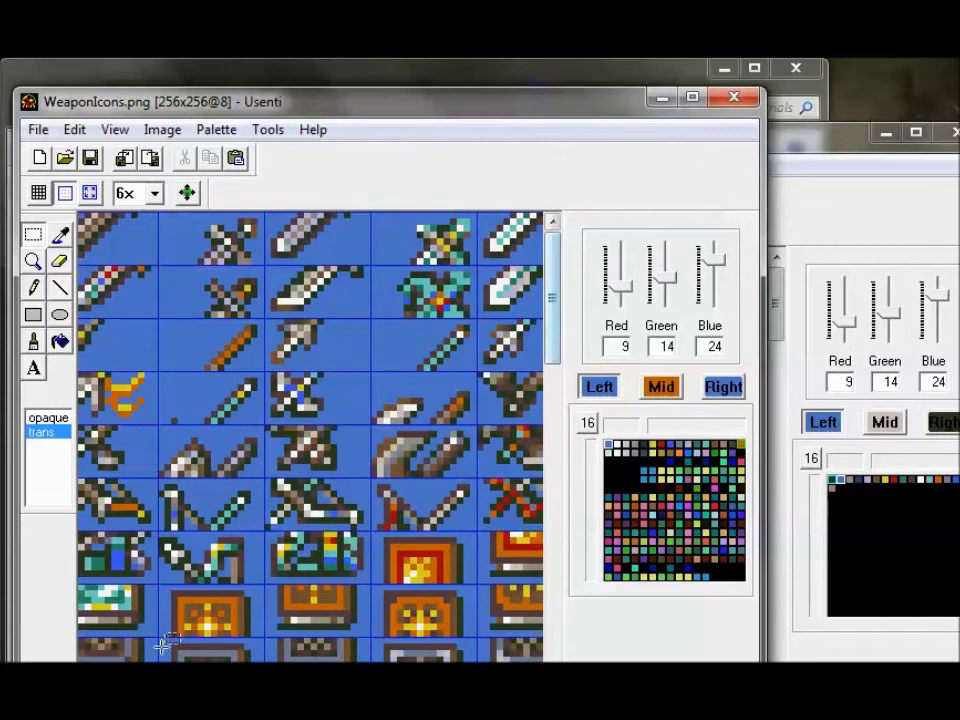
pyautogui.hscroll(3, 310, 437)
pyautogui.hscroll(-2, 310, 437)
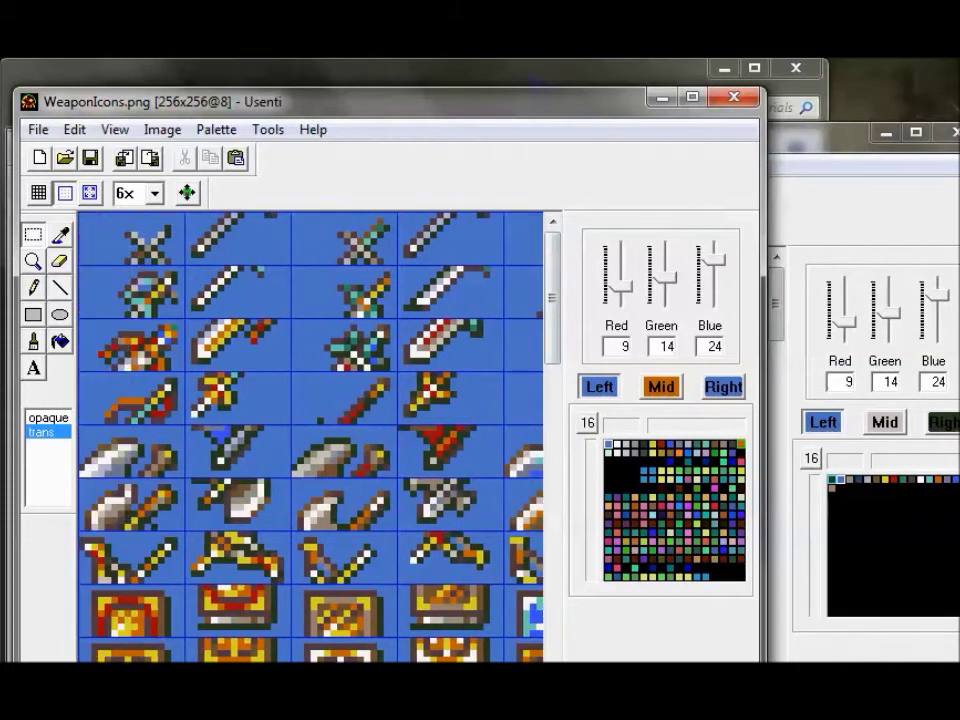
pyautogui.hotkey('ctrl', 'v')
pyautogui.click(315, 492)
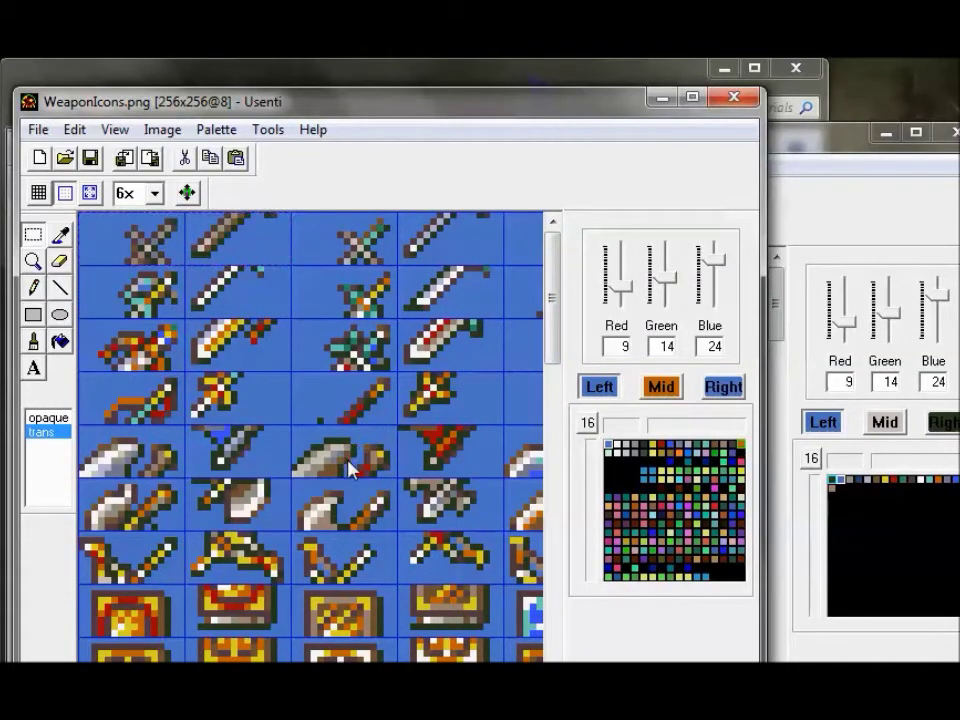
# - Close both Usenti windows without saving FE5RIcons-Arch.png, revealing the desktop
pyautogui.click(735, 98)
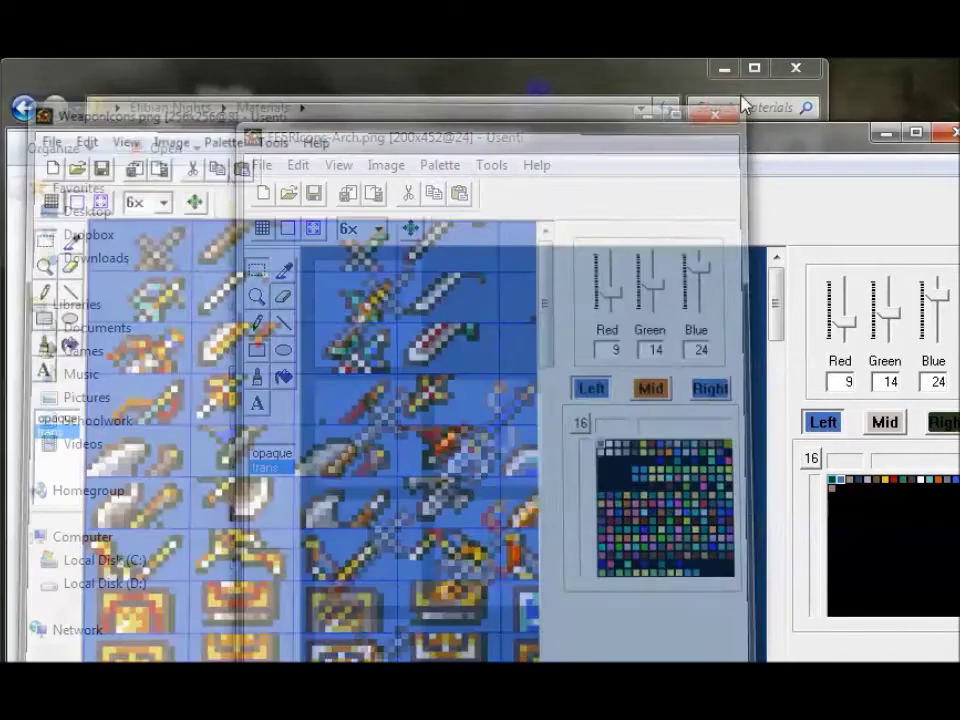
pyautogui.click(950, 132)
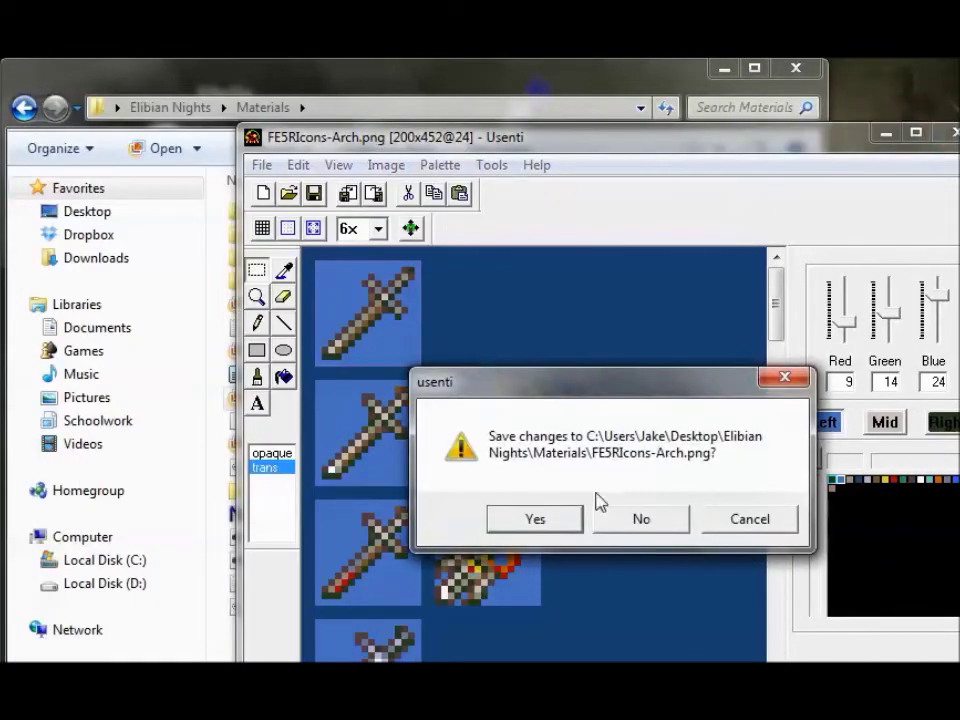
pyautogui.click(634, 519)
pyautogui.click(735, 70)
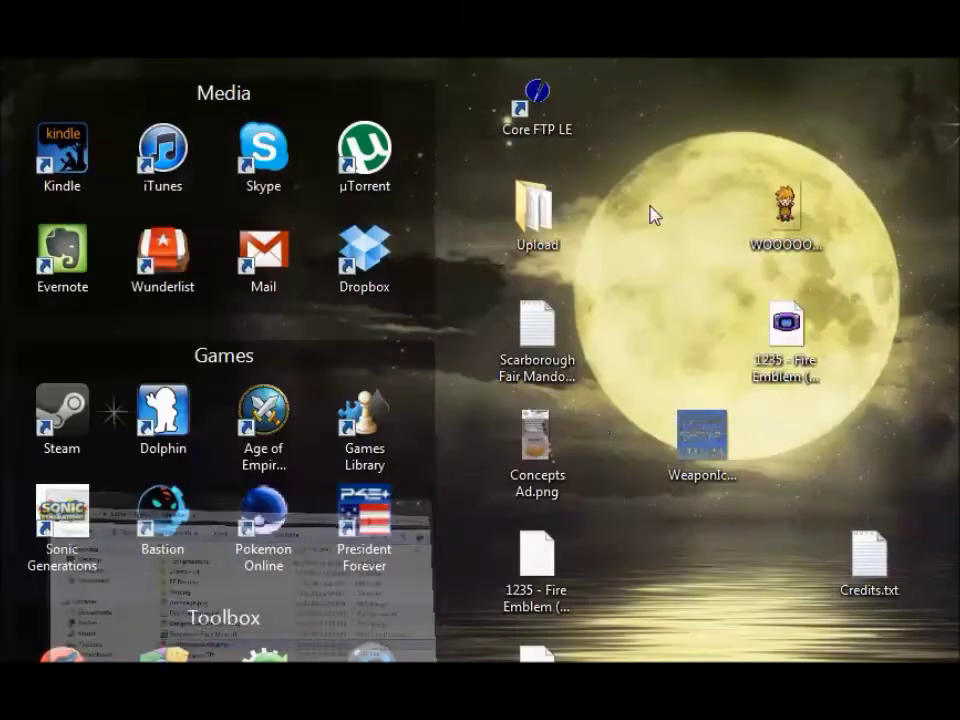
# - Launch the Fire Emblem ROM, resume the chapter and show Lyn's Items page
pyautogui.doubleClick(760, 362)
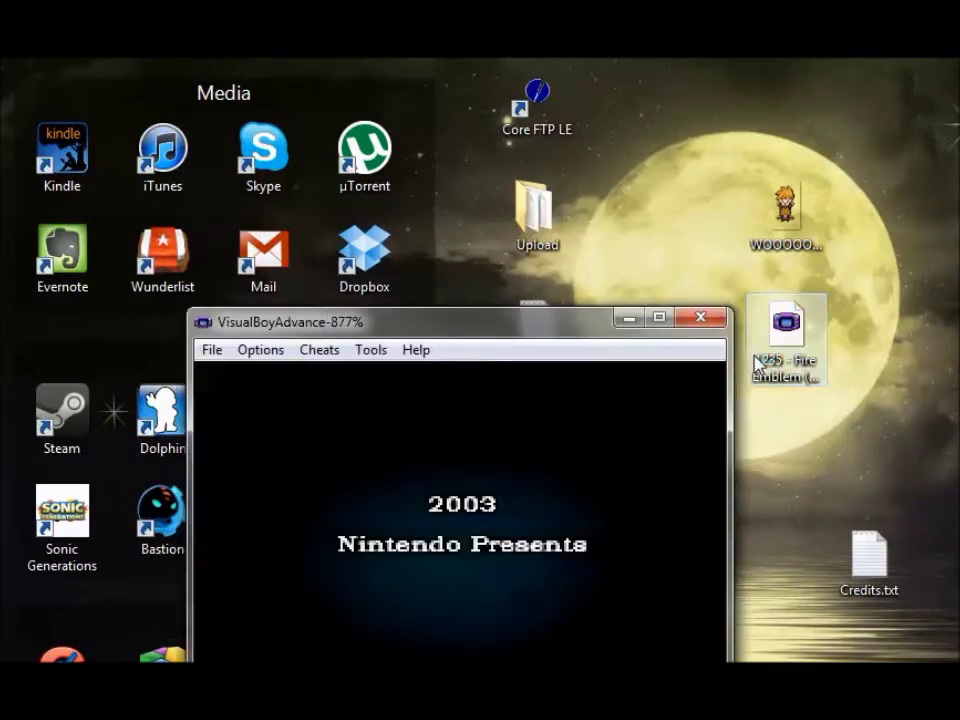
pyautogui.moveTo(549, 342); pyautogui.dragTo(604, 246)
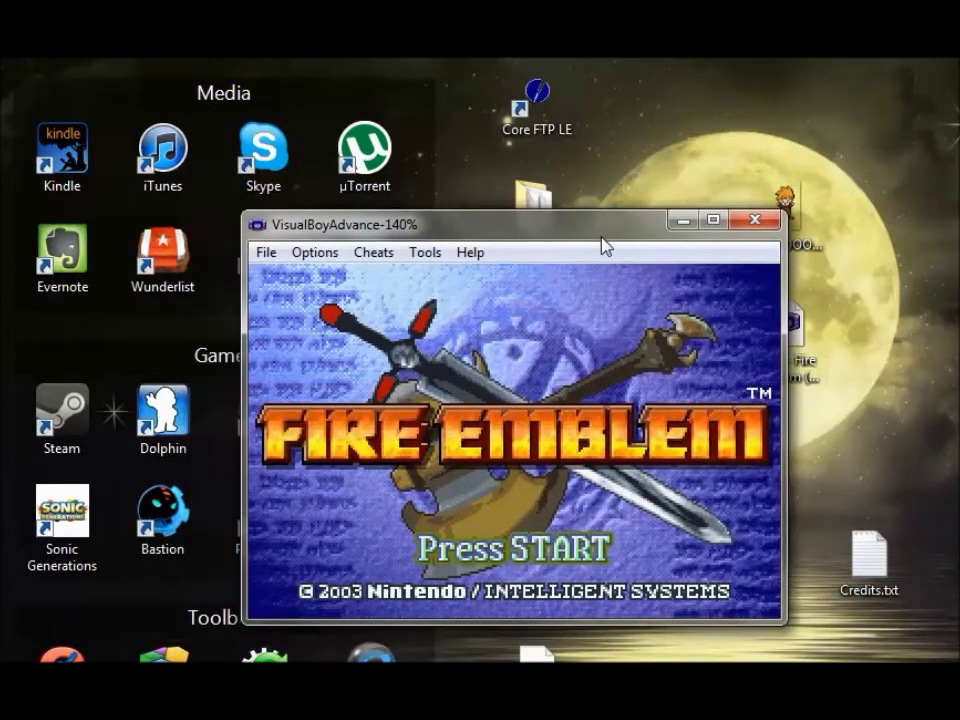
pyautogui.press('Return')
pyautogui.press('space')
pyautogui.press('z')
pyautogui.press('s')
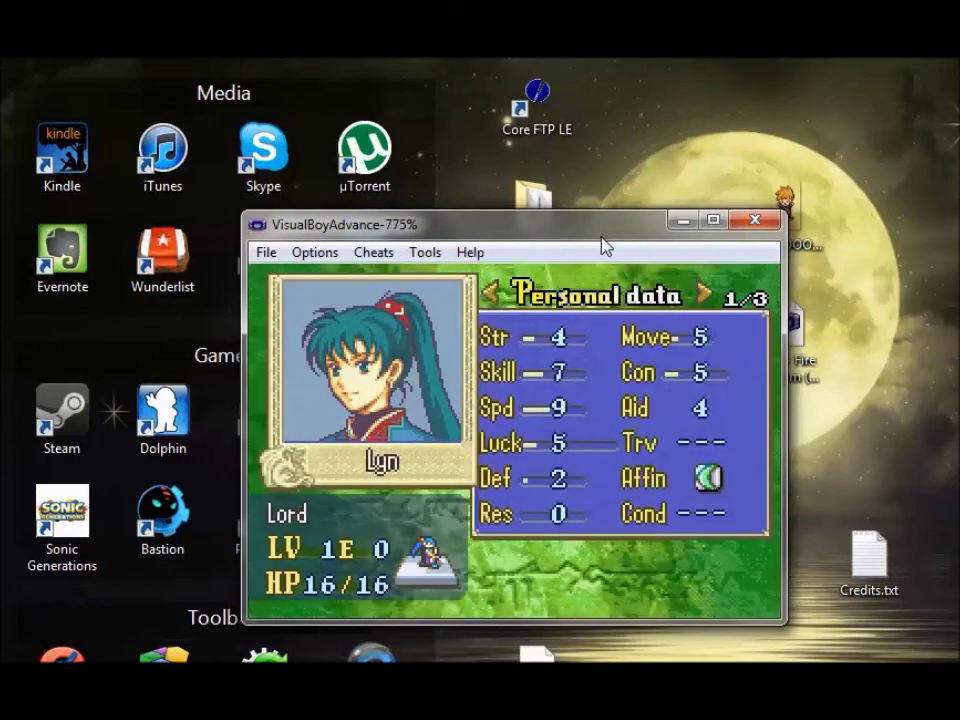
pyautogui.press('Right')
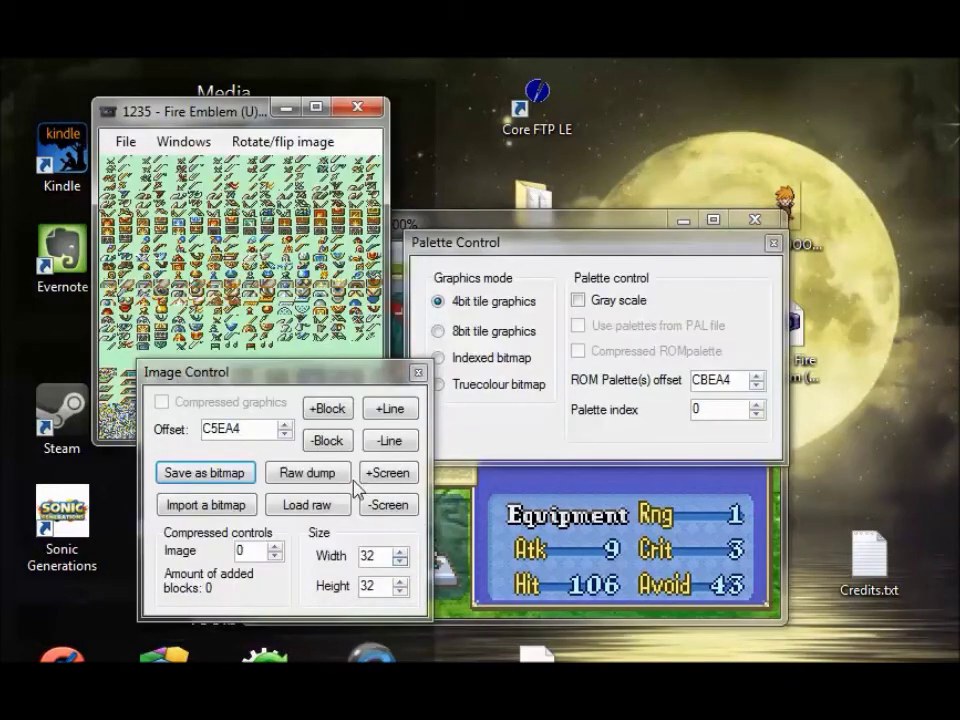
# - Import WeaponIcons.png at offset C5EA4, allowing larger graphics and keeping the existing palette
pyautogui.click(222, 510)
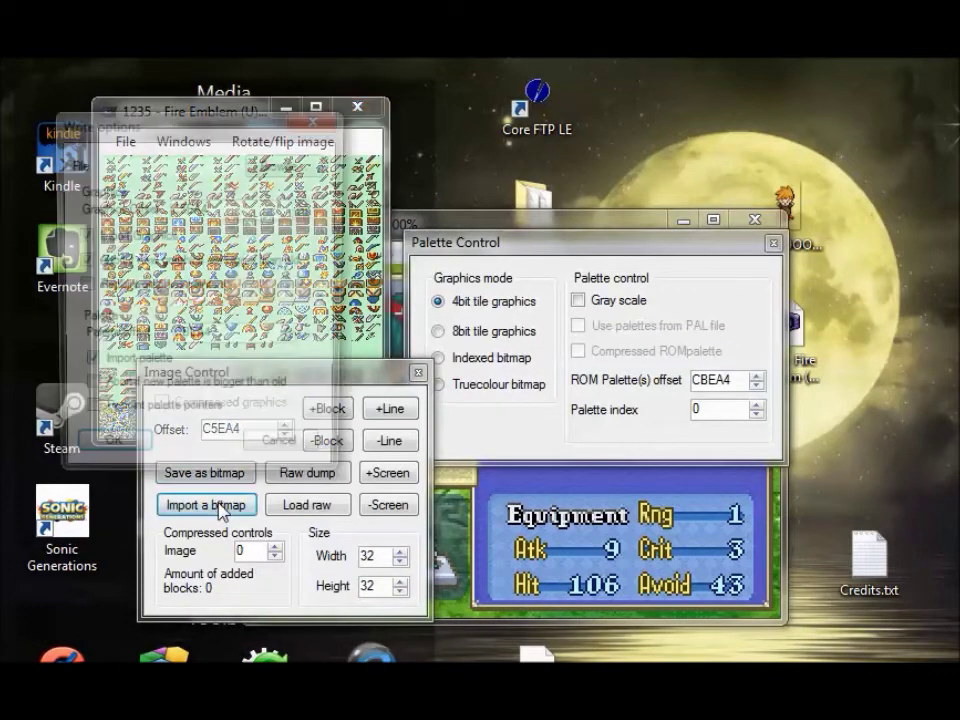
pyautogui.click(104, 265)
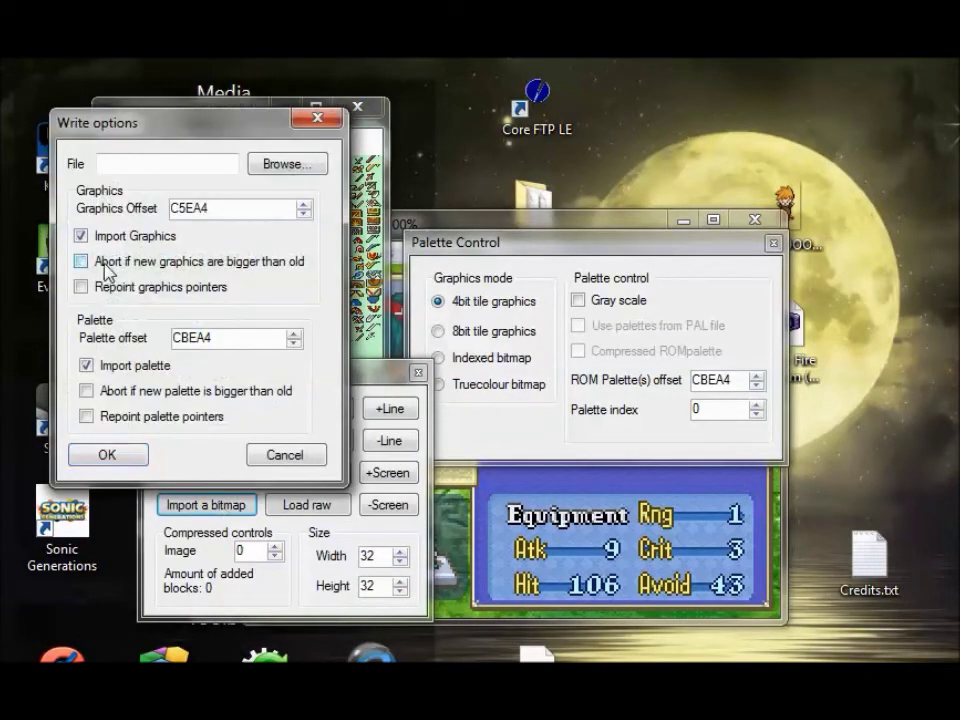
pyautogui.click(308, 167)
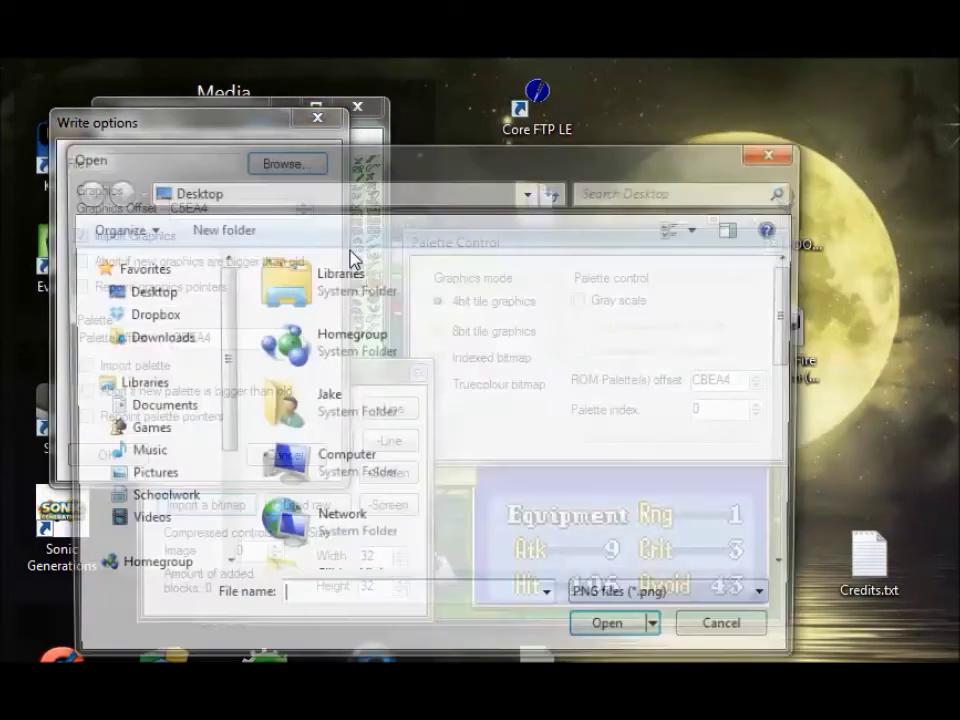
pyautogui.scroll(-8, 795, 520)
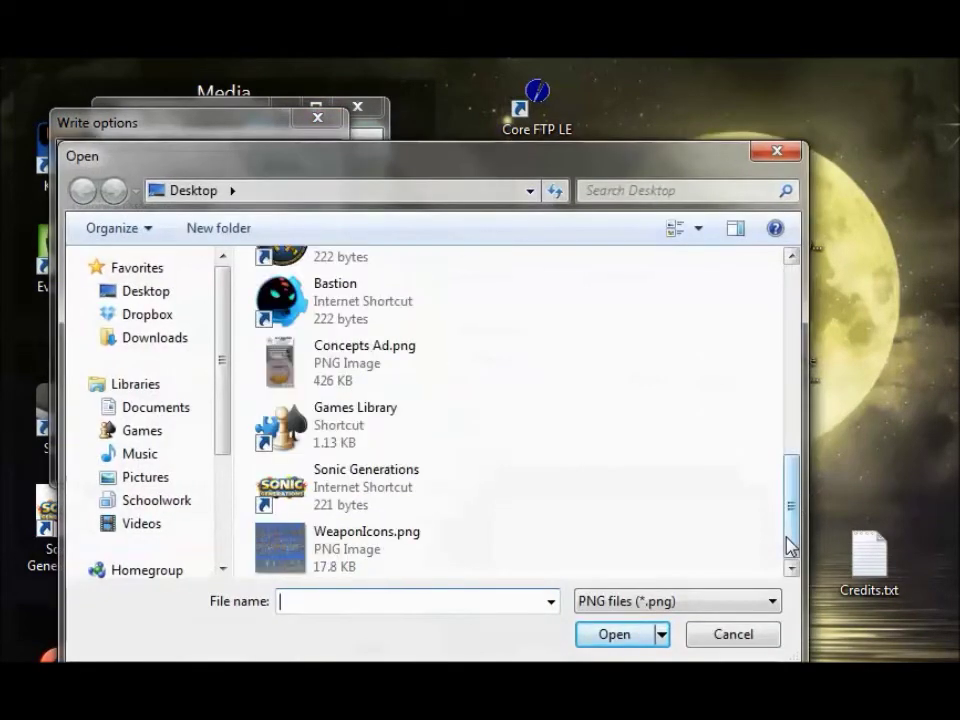
pyautogui.doubleClick(396, 552)
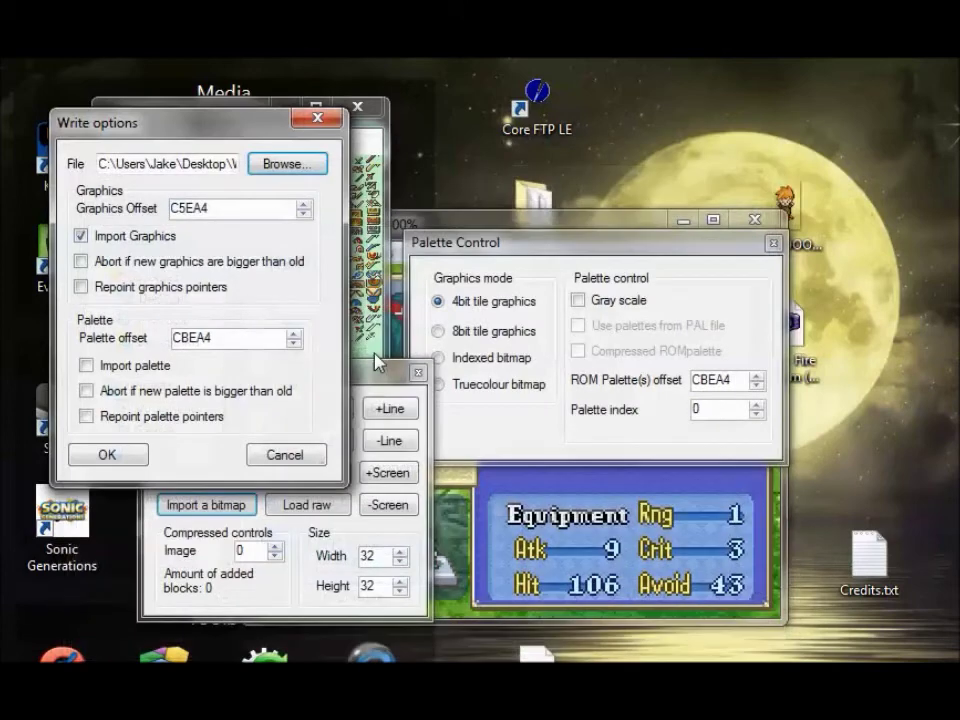
pyautogui.click(130, 458)
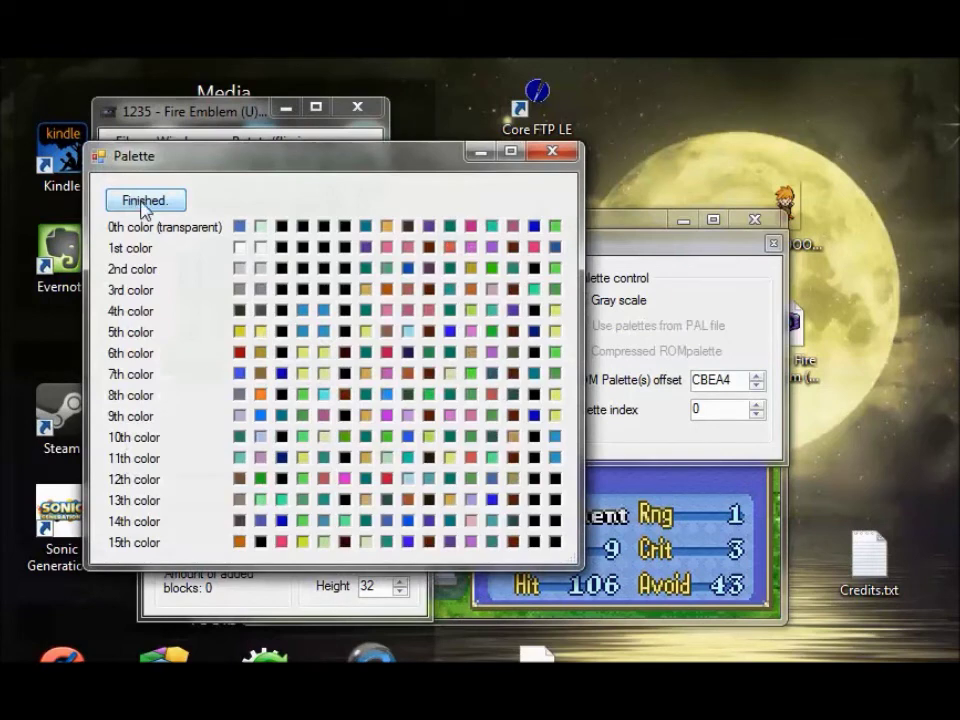
pyautogui.click(145, 202)
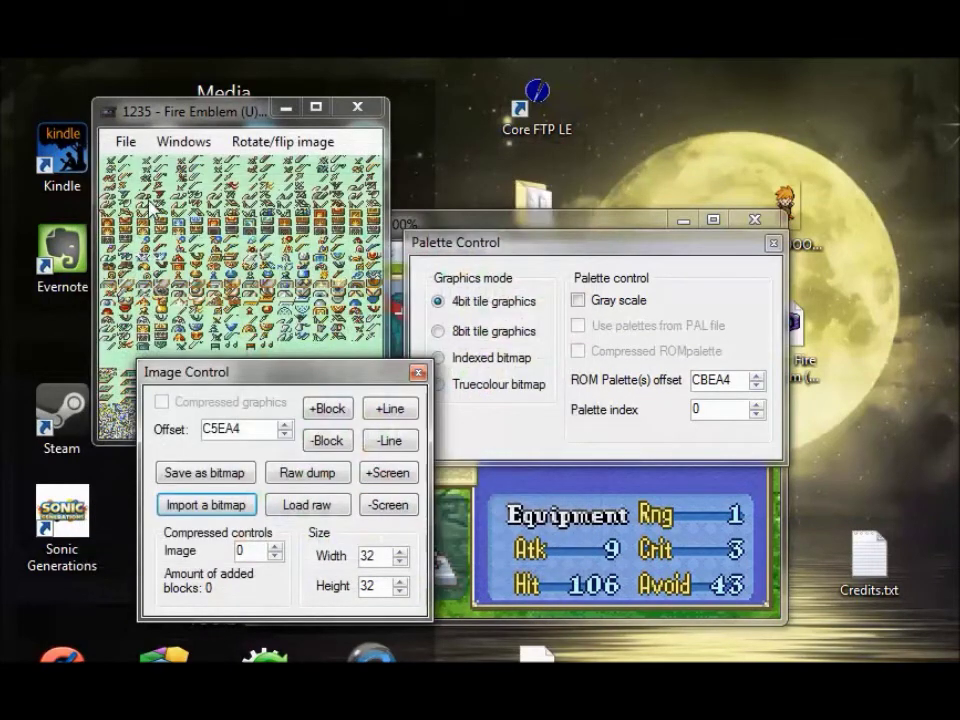
# - Save the modified ROM in GBA Graphics Editor
pyautogui.click(125, 142)
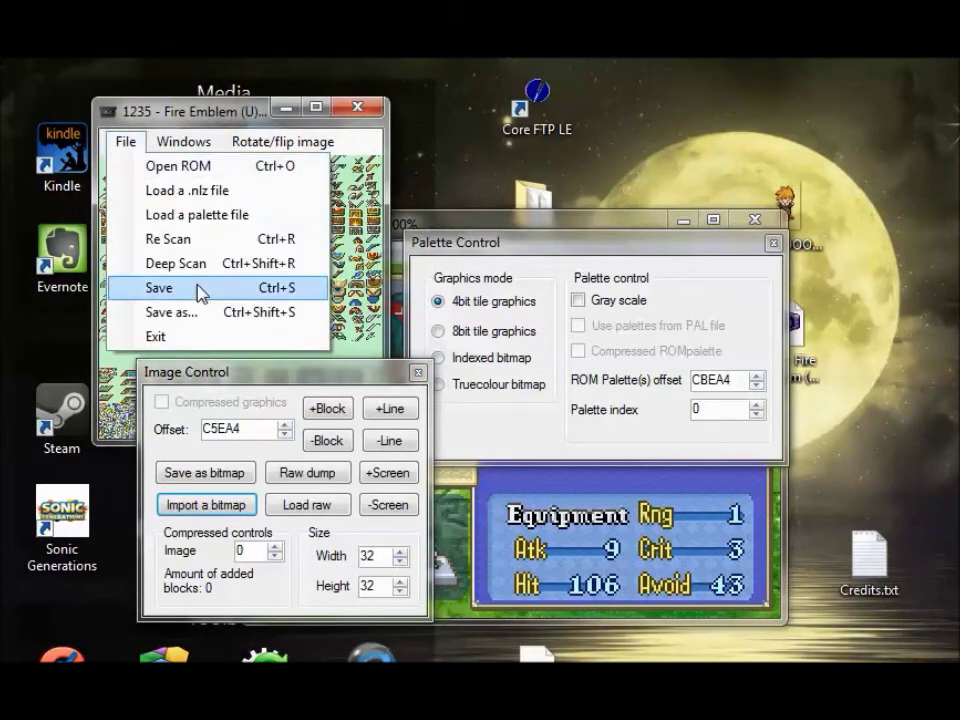
pyautogui.click(200, 293)
pyautogui.click(769, 536)
# - Reset VisualBoyAdvance and show the Iron sword's Help on Lyn's Items page
pyautogui.click(707, 549)
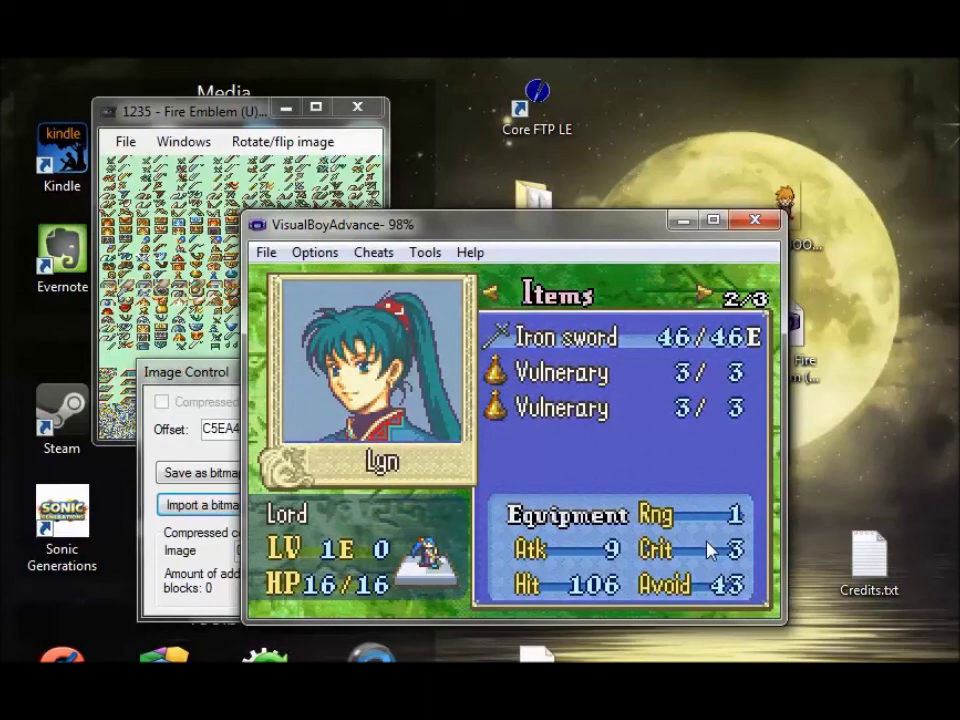
pyautogui.hotkey('ctrl', 'r')
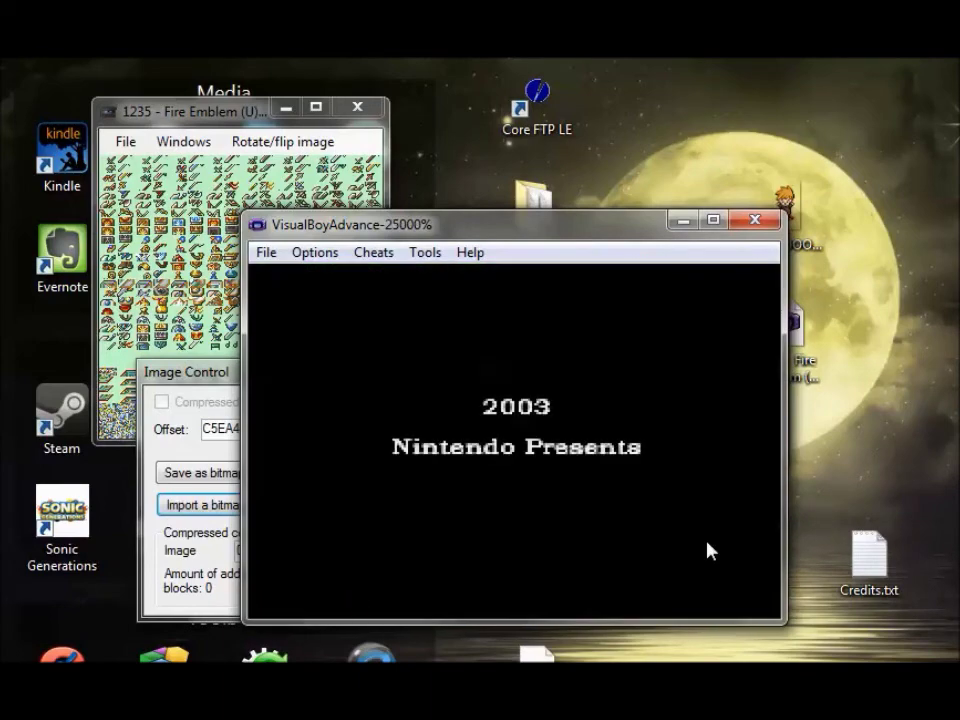
pyautogui.press('Return')
pyautogui.press('z')
pyautogui.press('s')
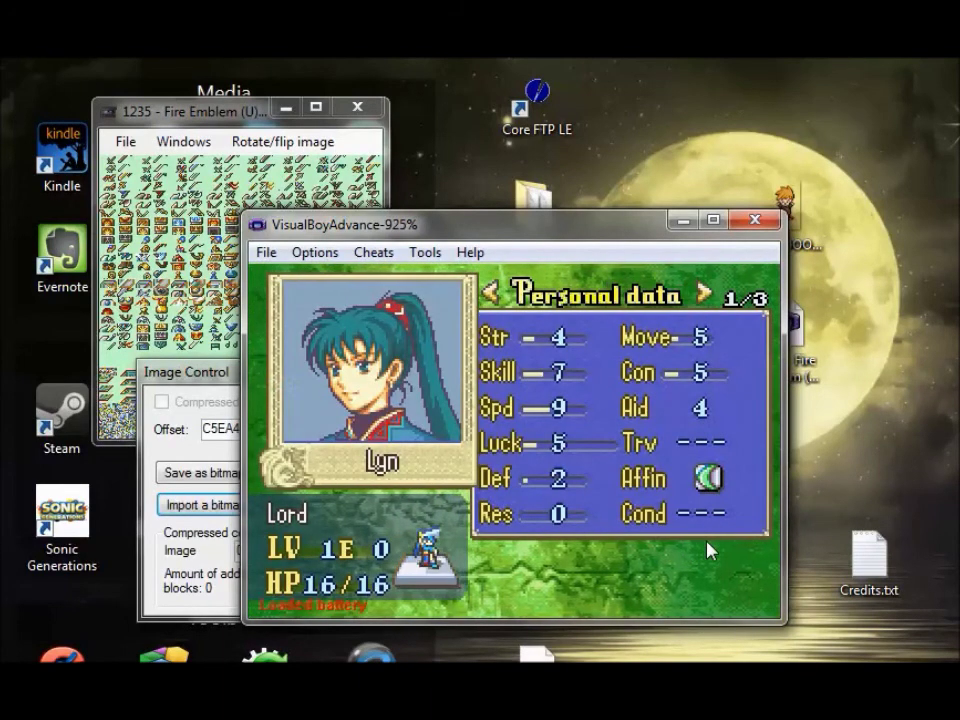
pyautogui.press('Right')
pyautogui.press('s')
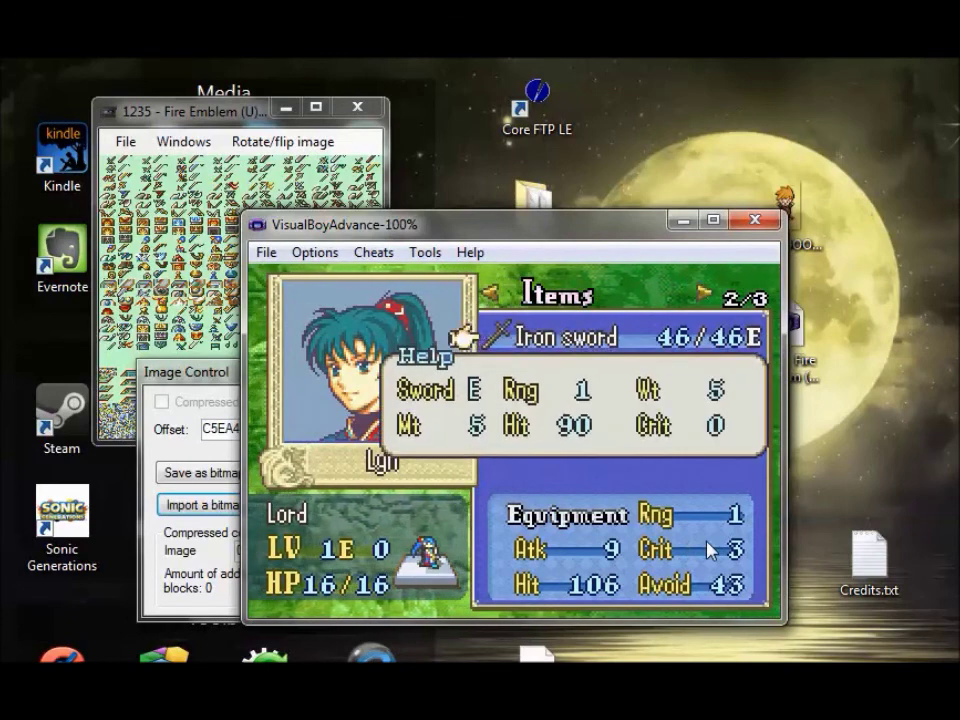